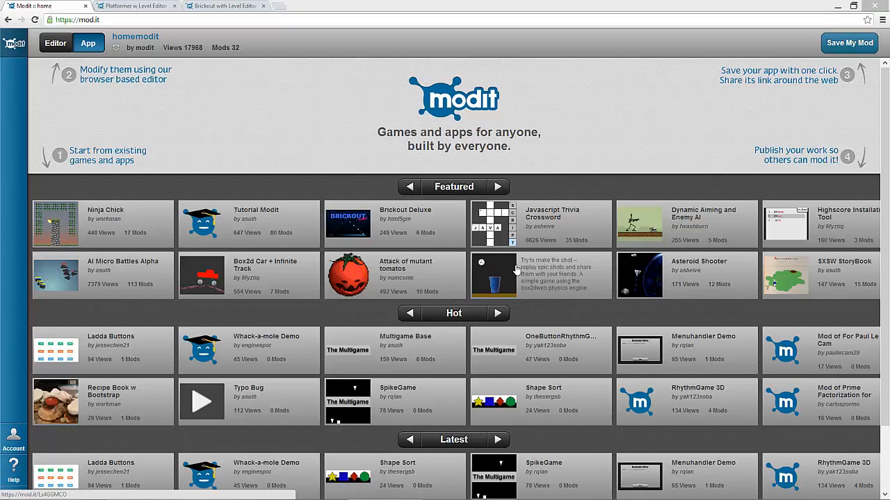
Step: Open the Trickshot: A Box2D Demo app, take two test shots with the ball and select the shot's share link
click(537, 269)
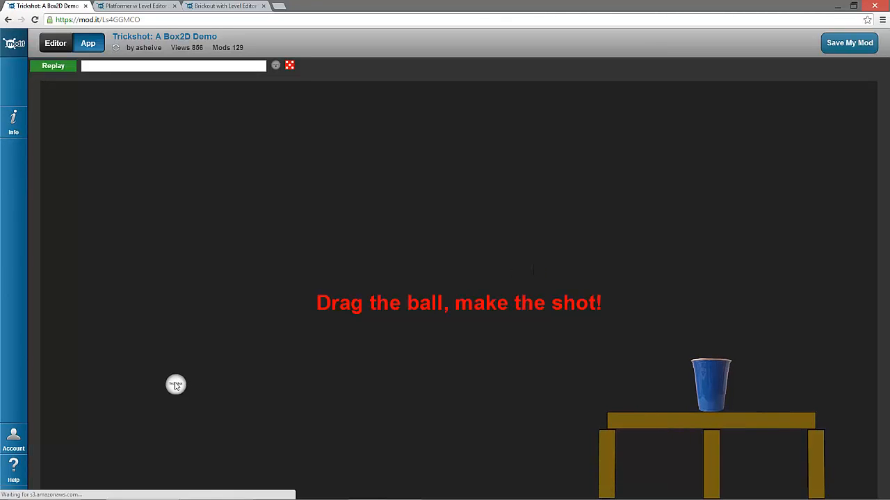
drag(175, 385, 97, 461)
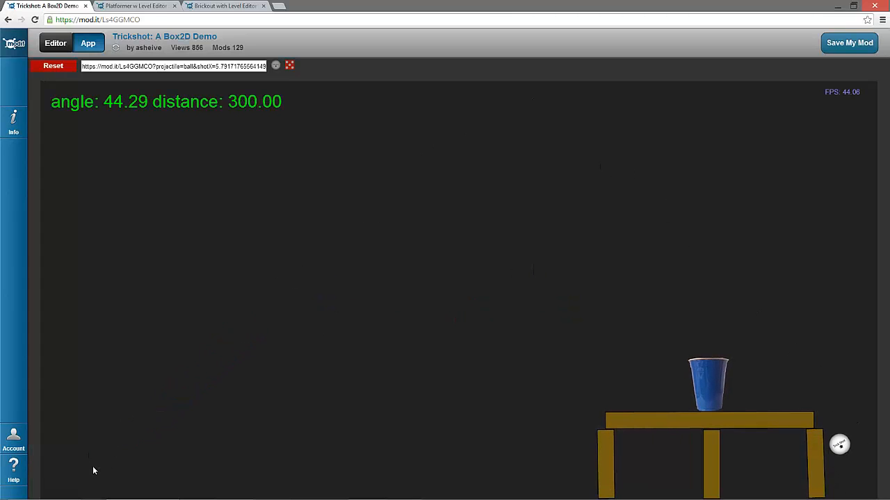
click(53, 65)
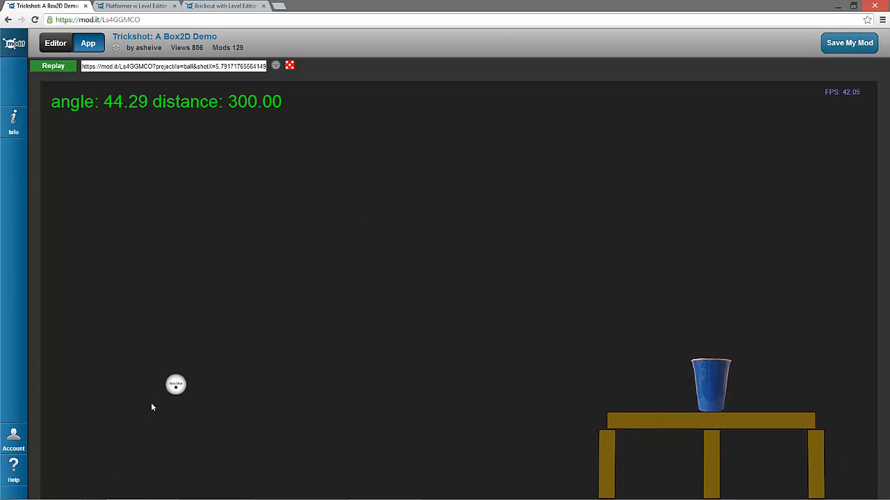
drag(175, 383, 89, 238)
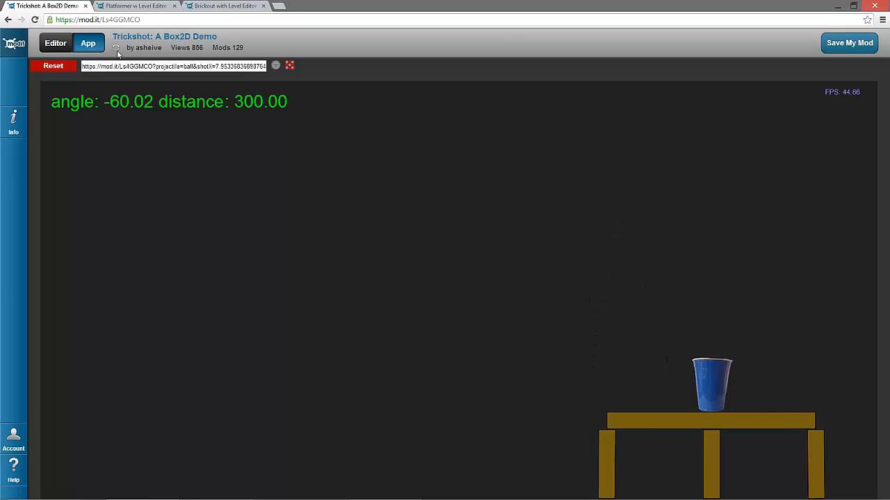
click(52, 66)
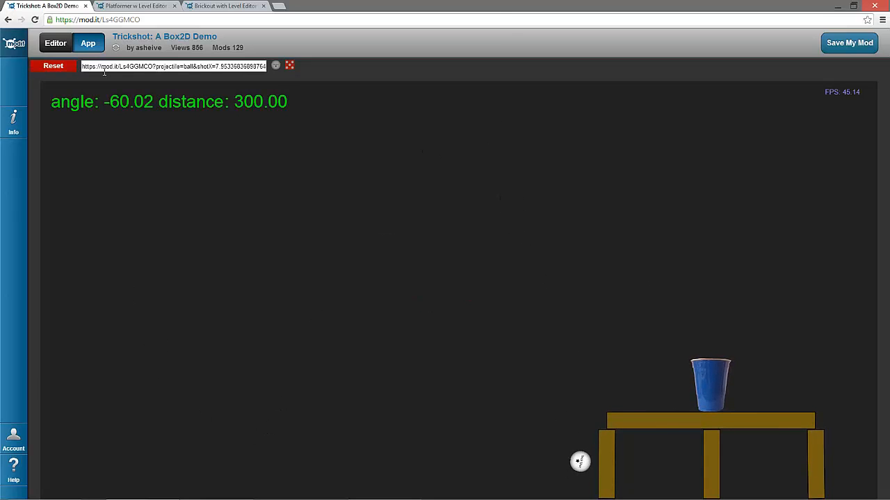
click(104, 70)
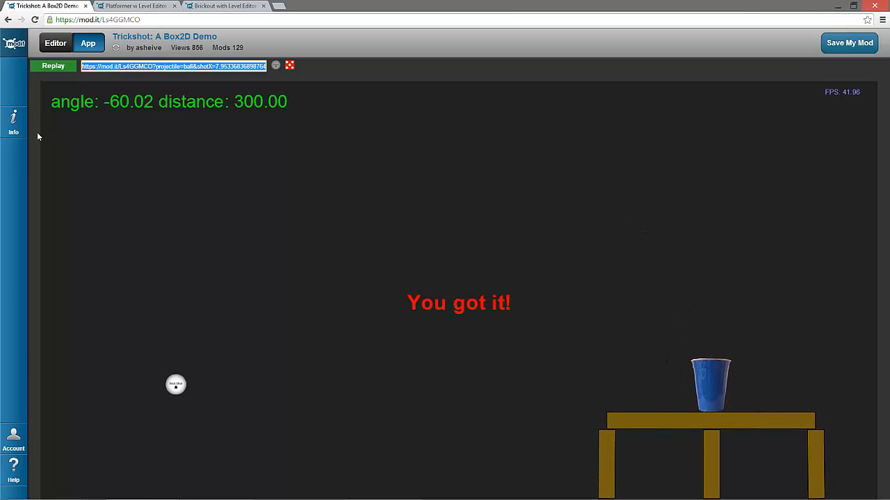
Step: Replace the app's cup.png image with the uploaded file dhaka_head.png
click(58, 50)
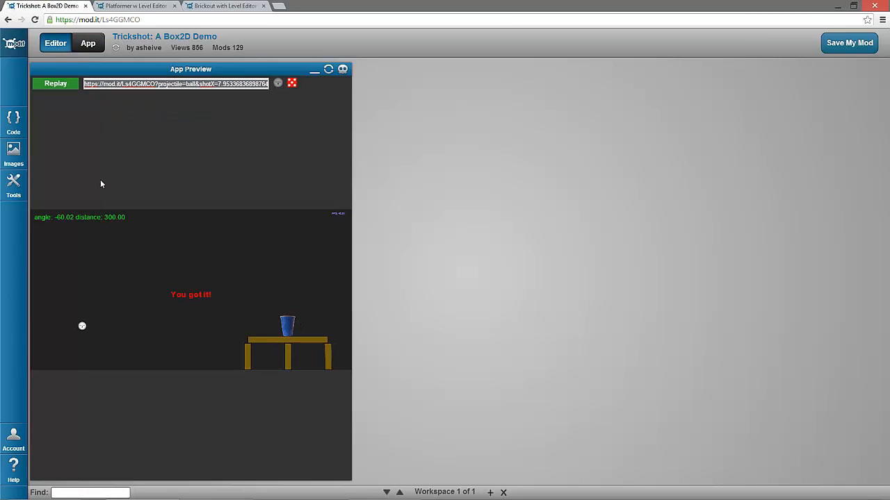
click(14, 165)
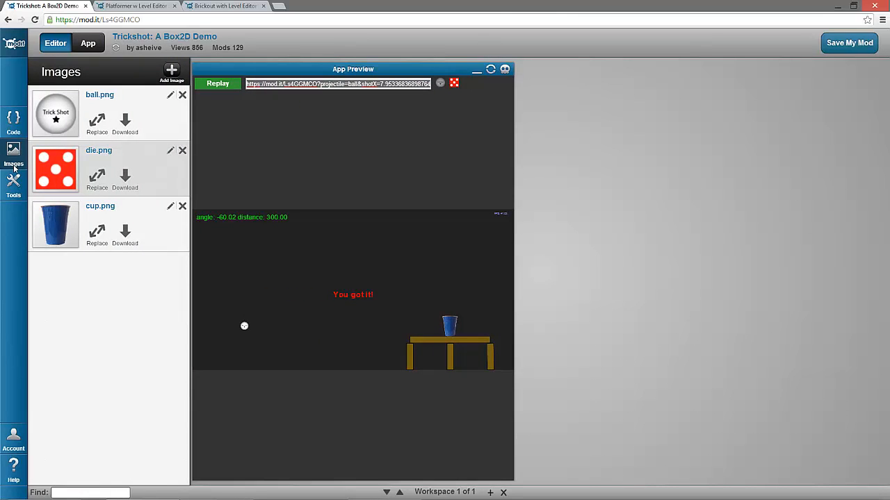
click(96, 237)
click(71, 243)
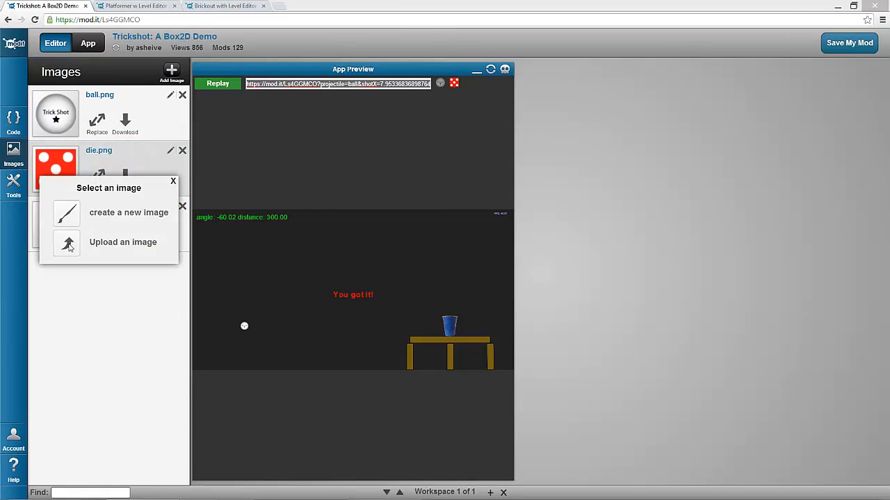
click(138, 109)
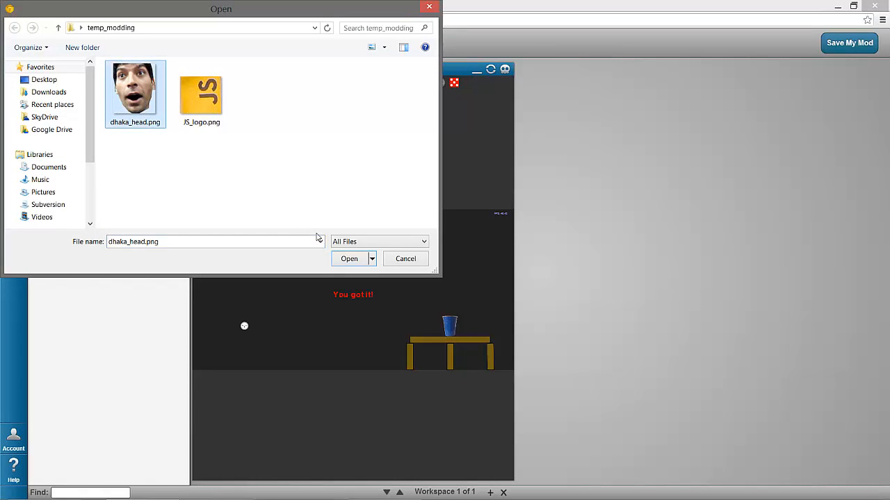
click(349, 258)
Step: Replace the app's die.png image with the uploaded file JS_logo.png
click(96, 182)
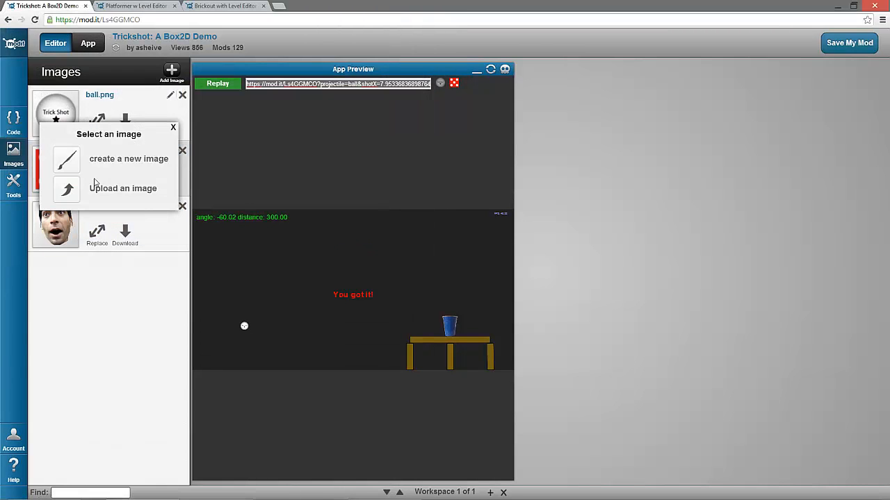
click(75, 193)
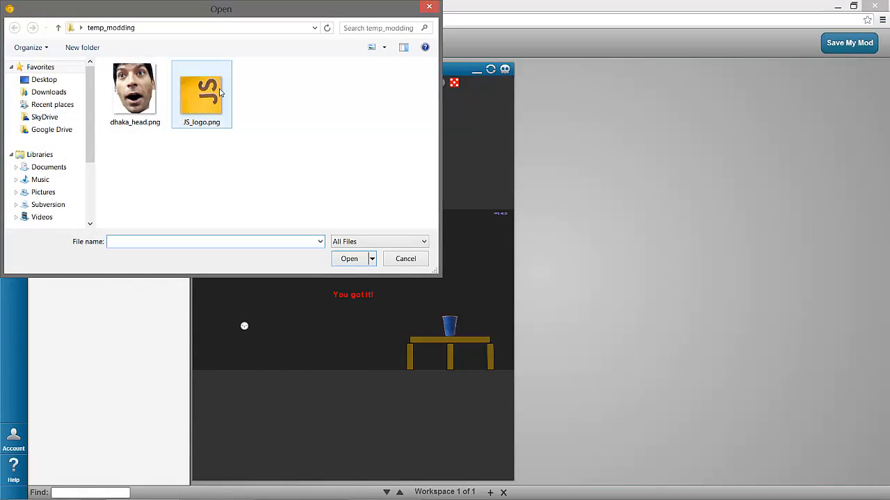
double_click(220, 93)
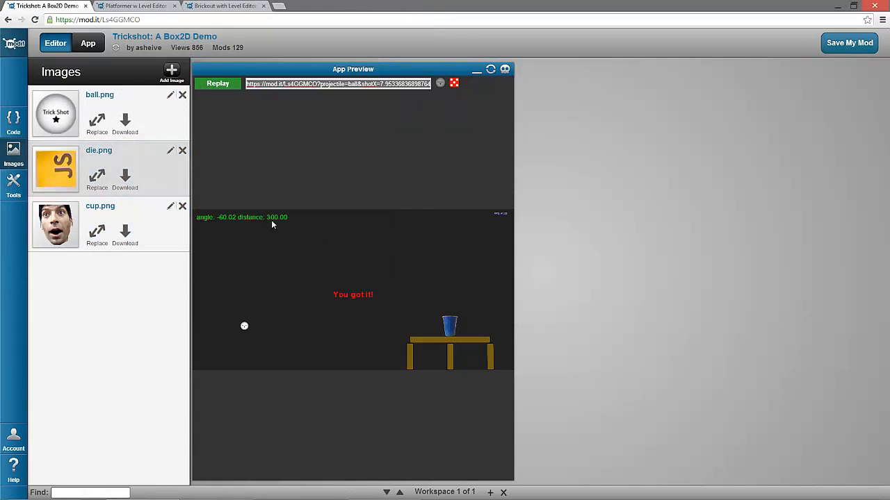
Step: Refresh the full-size app to load the new images and take two test shots with the die as projectile
click(89, 43)
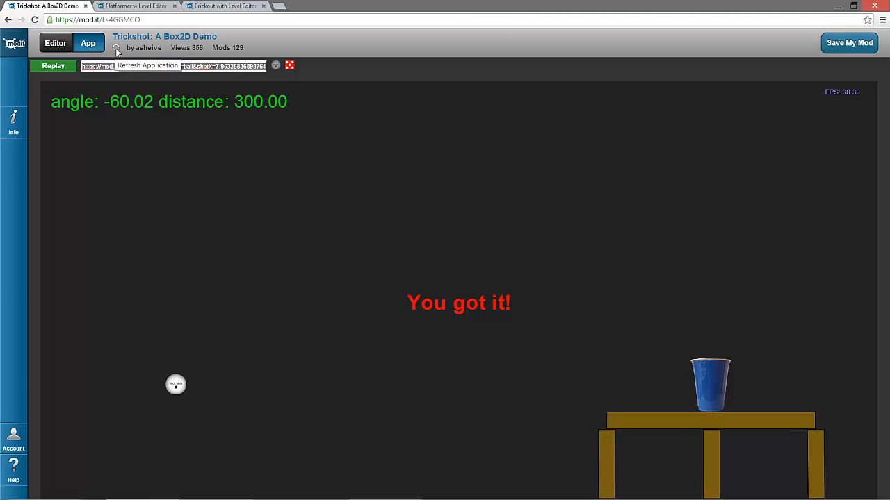
click(116, 49)
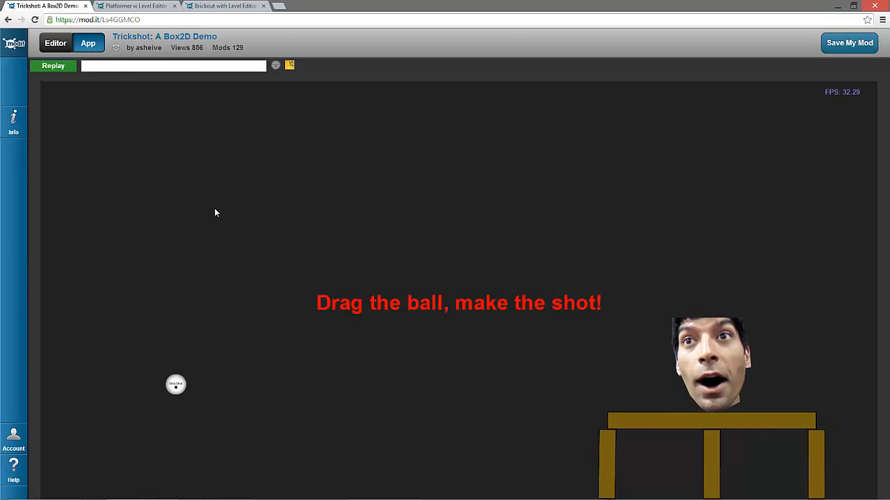
click(291, 72)
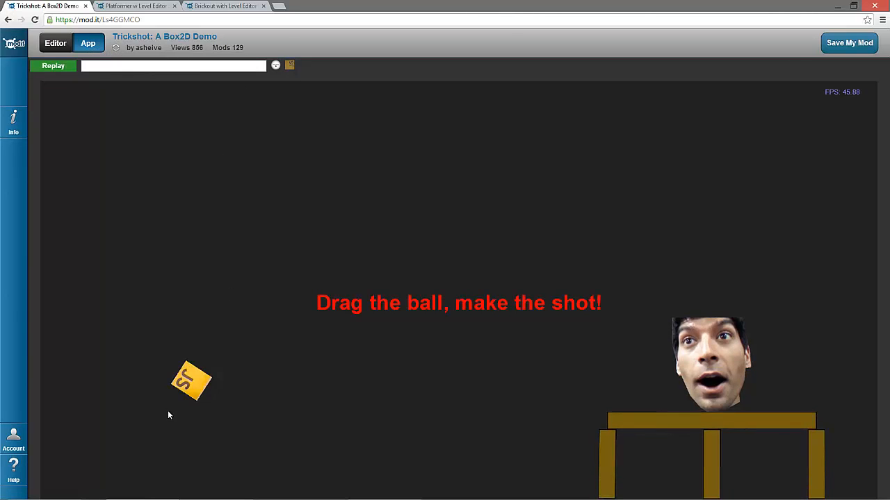
drag(192, 381, 94, 287)
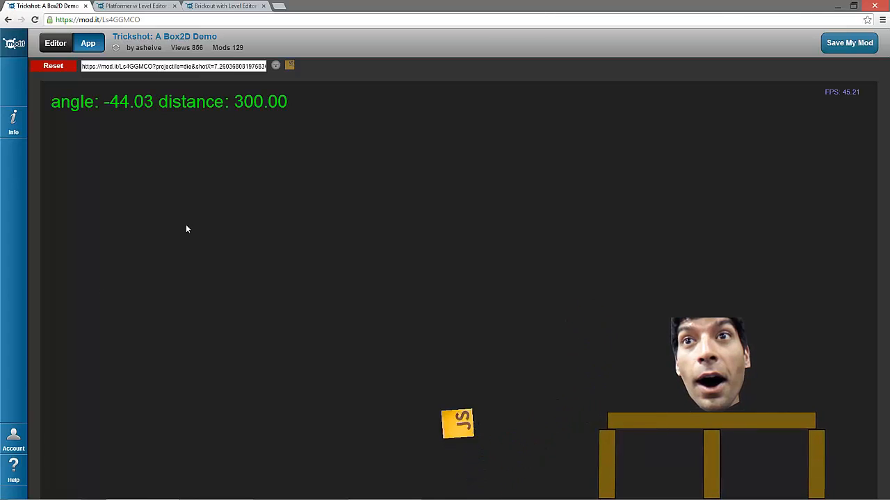
click(50, 66)
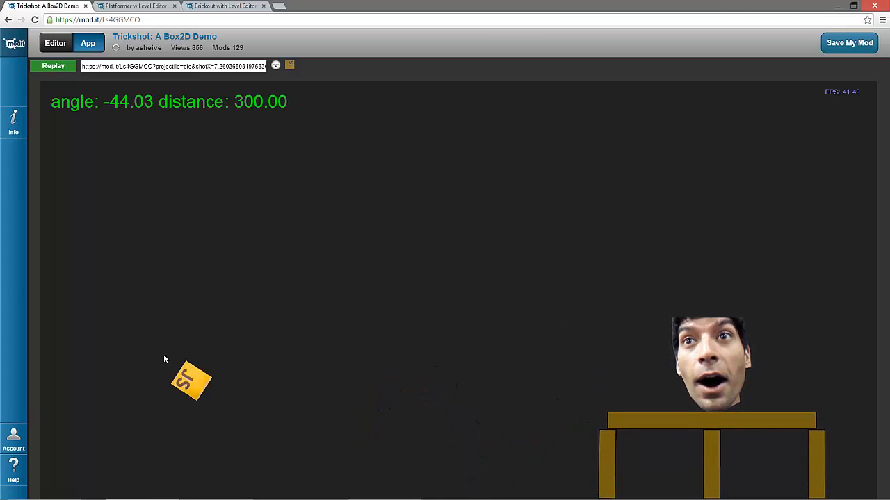
drag(192, 383, 95, 485)
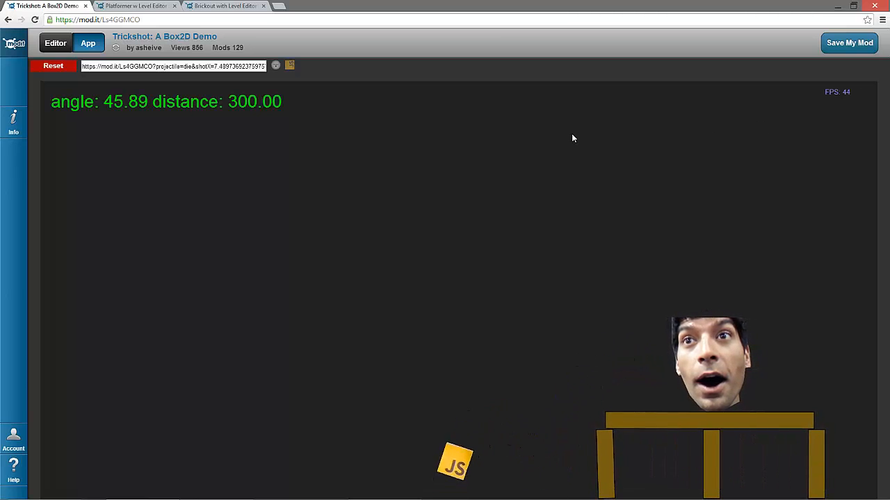
Step: Save the changed Trickshot game as an own mod and show its file options
click(839, 46)
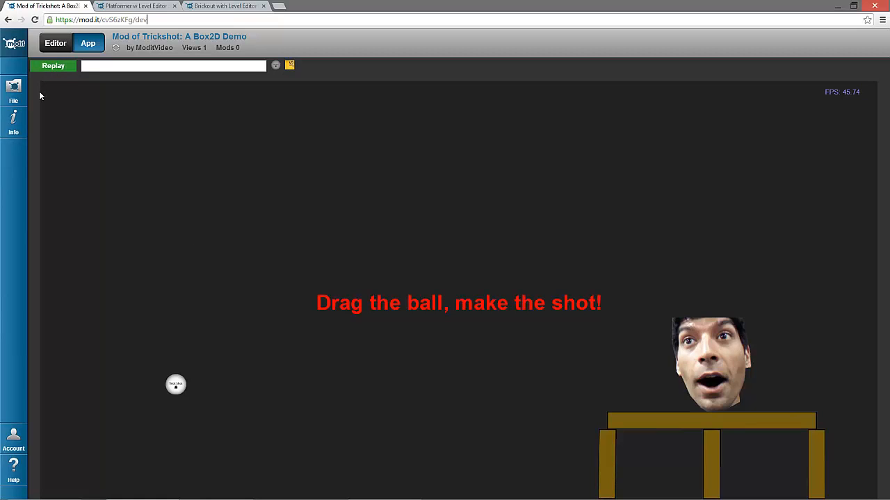
click(13, 90)
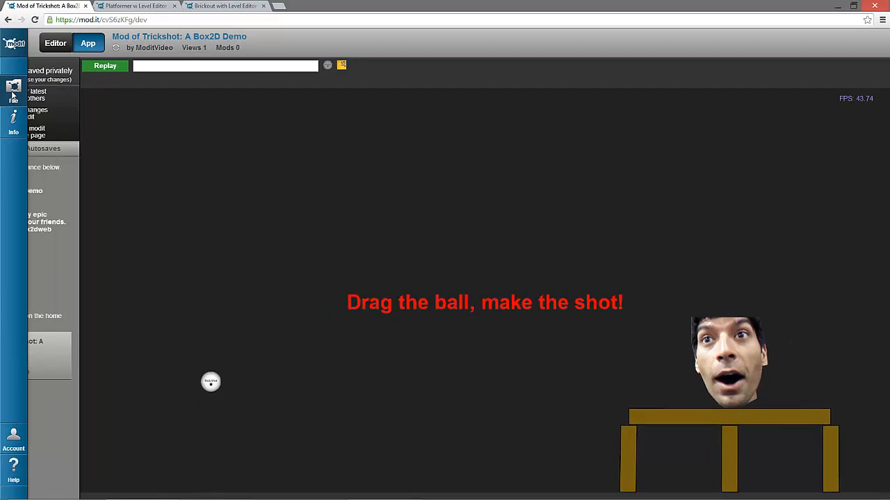
Step: Set GRAVITY to -9.8 in Physics.js and try it out with a shot in the refreshed app preview
click(55, 43)
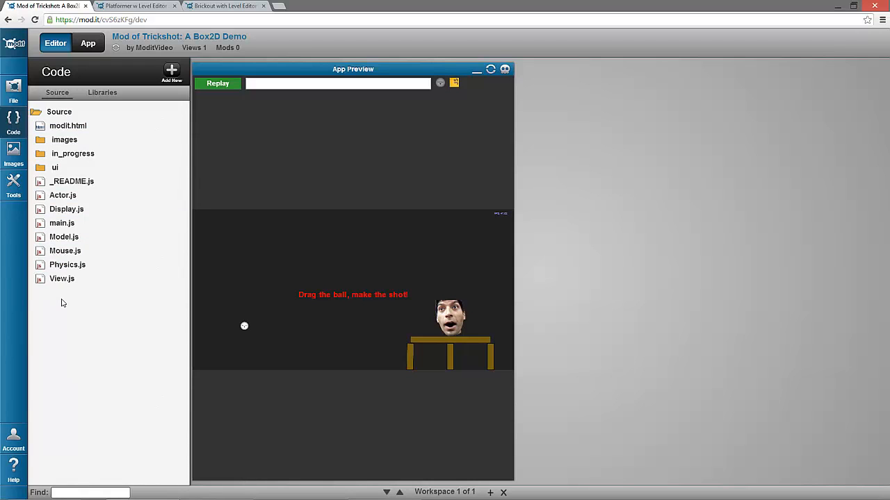
click(68, 268)
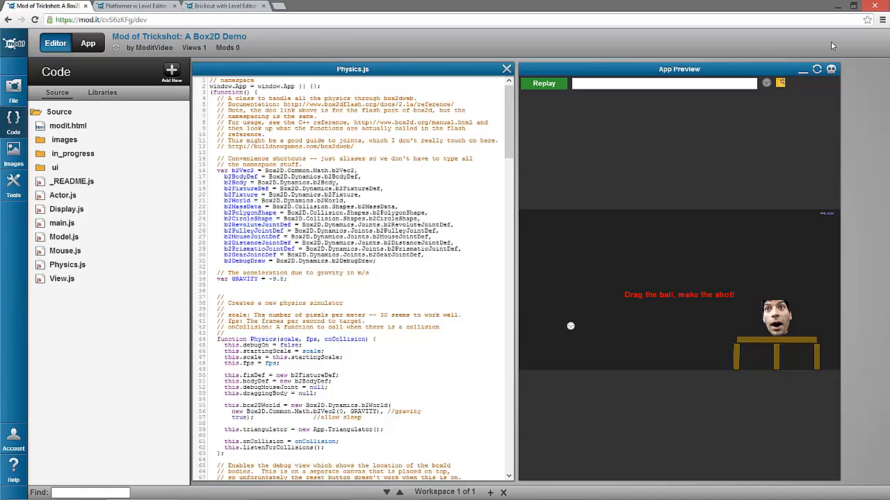
click(817, 69)
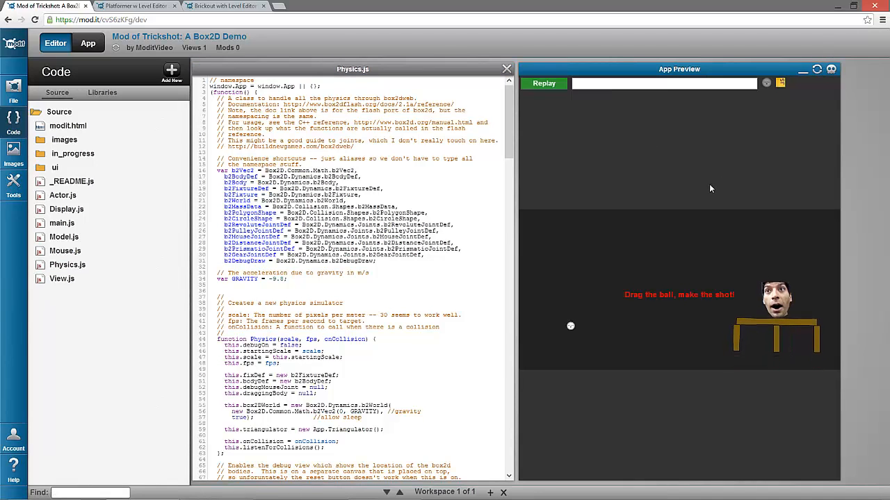
drag(569, 327, 529, 351)
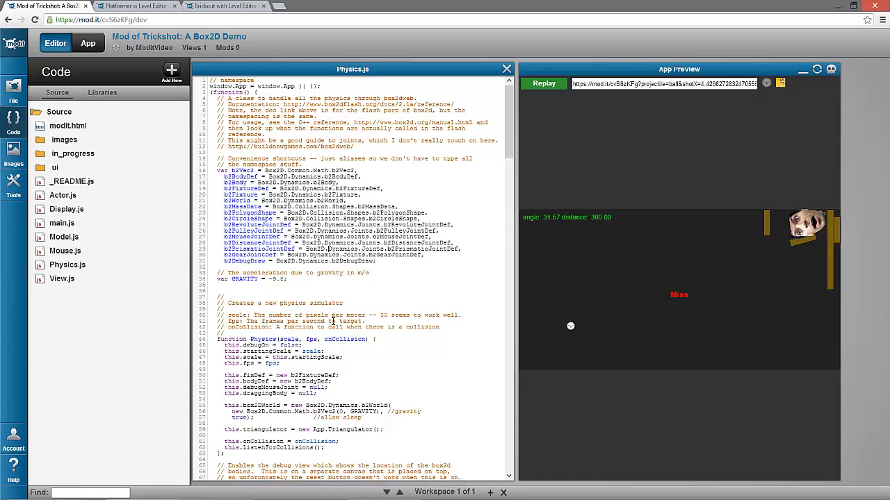
Step: Examine the mod's web address, highlighting its ID part, and the mod's update, fork and publish options
click(111, 19)
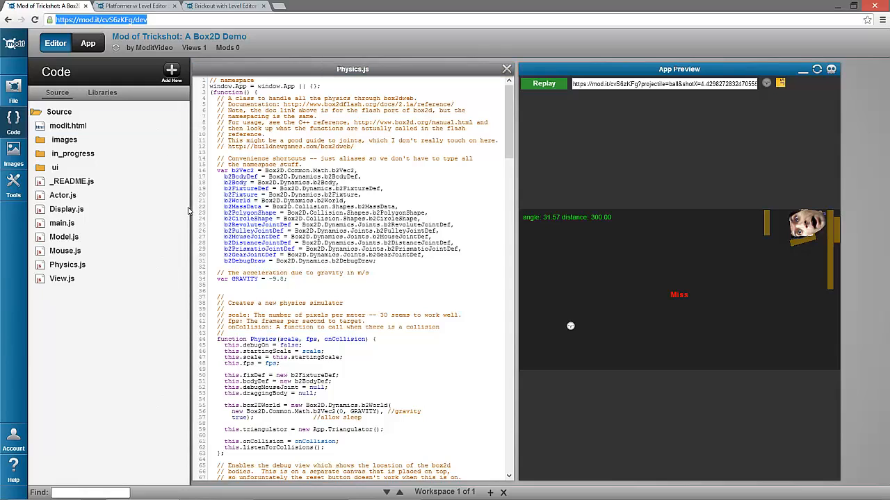
click(284, 314)
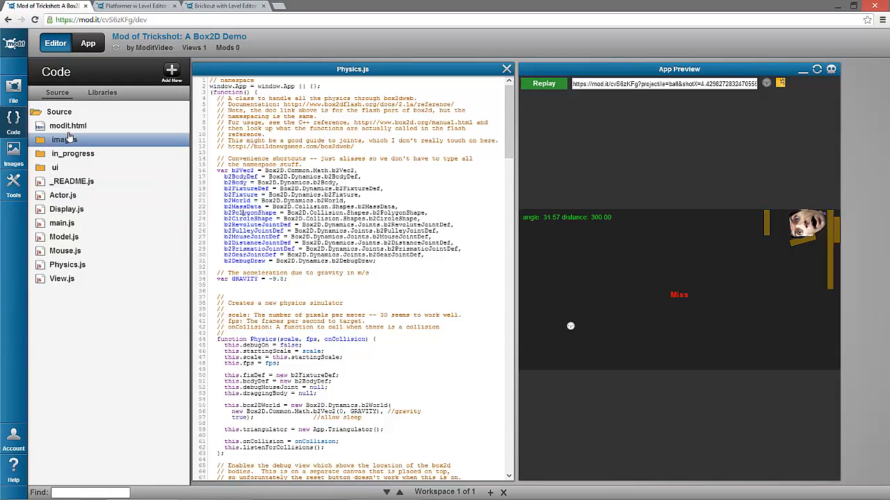
click(13, 98)
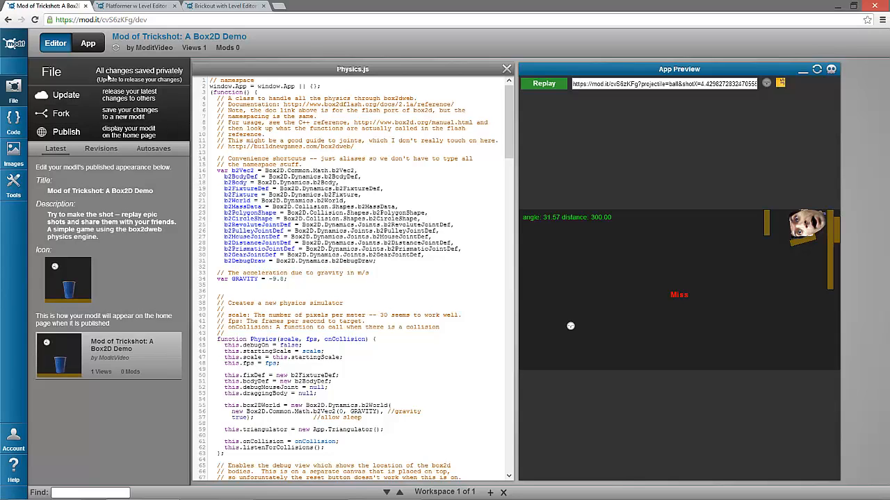
drag(108, 20, 133, 19)
click(138, 24)
drag(102, 20, 132, 19)
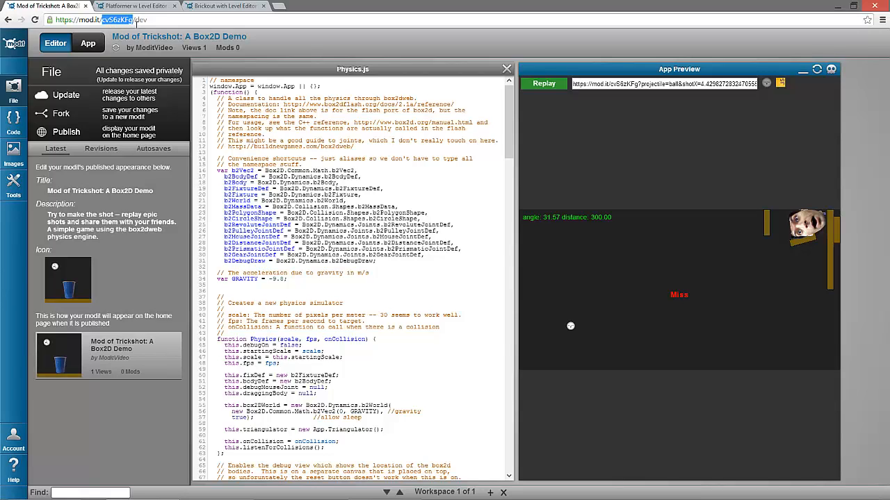
click(106, 180)
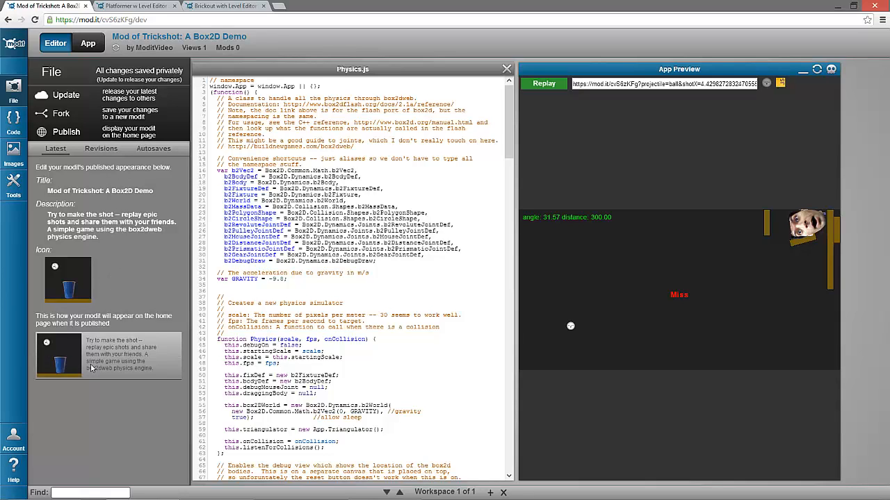
Step: Examine how to edit the mod's published icon and title, leaving the image upload prompt without choosing a file
click(73, 287)
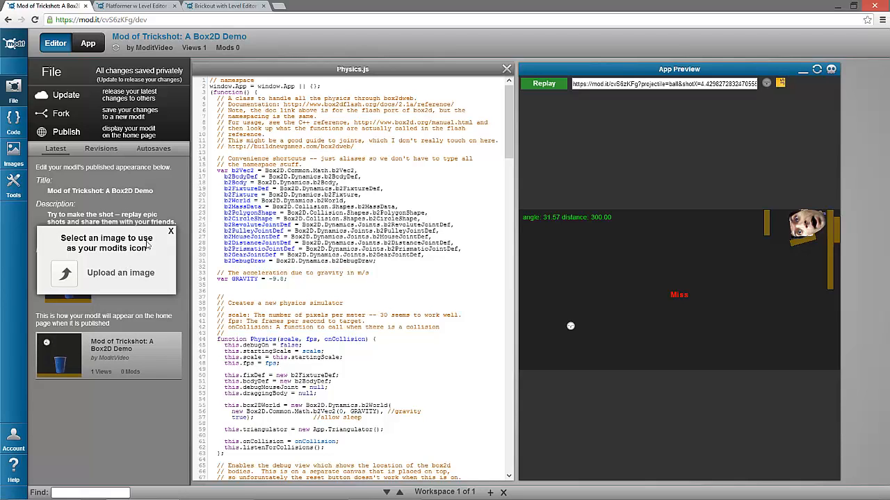
click(173, 232)
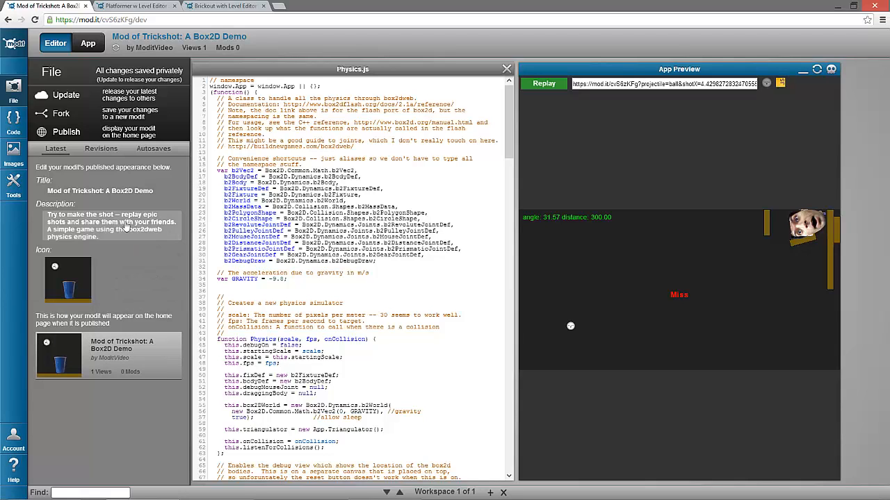
click(104, 193)
click(128, 296)
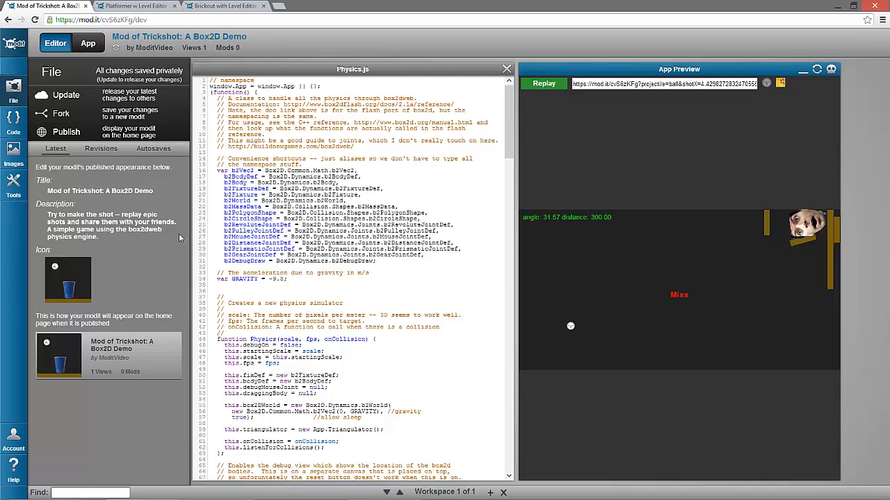
Step: Return to the mod's code and show its list of source files
click(309, 182)
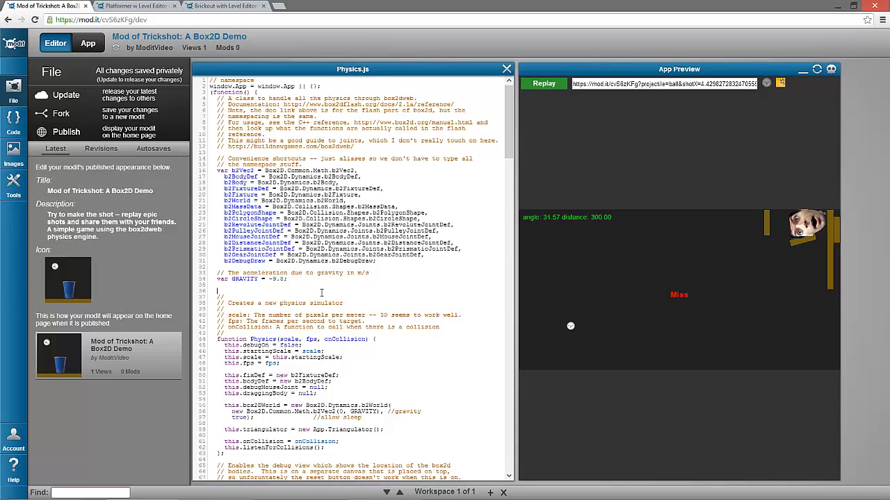
click(19, 127)
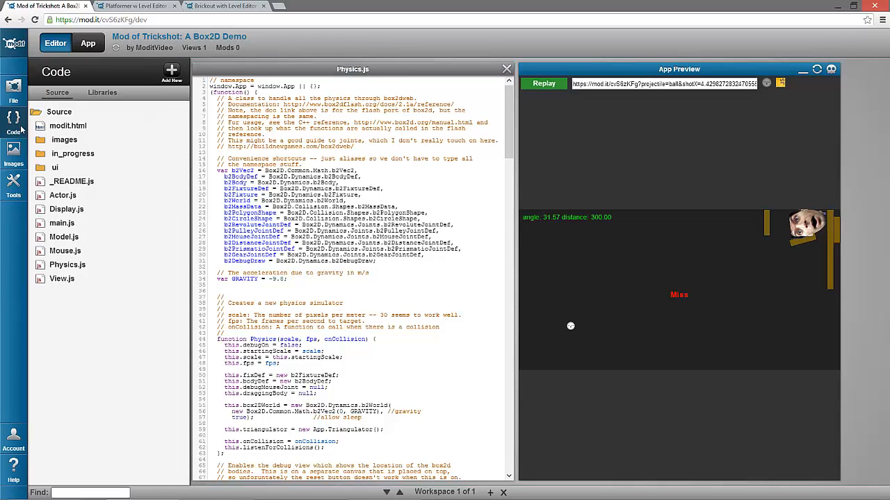
Step: Open cup.png from the mod's images and draw a black moustache on the face with the 20px brush
click(14, 165)
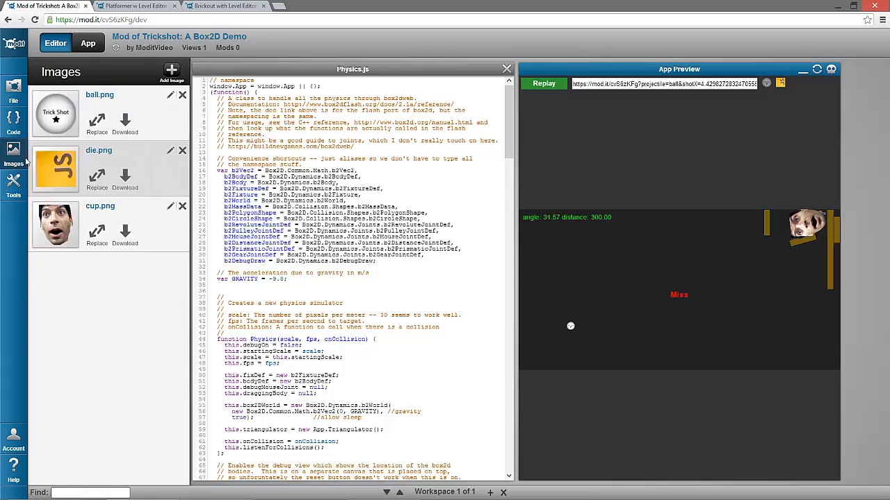
click(59, 229)
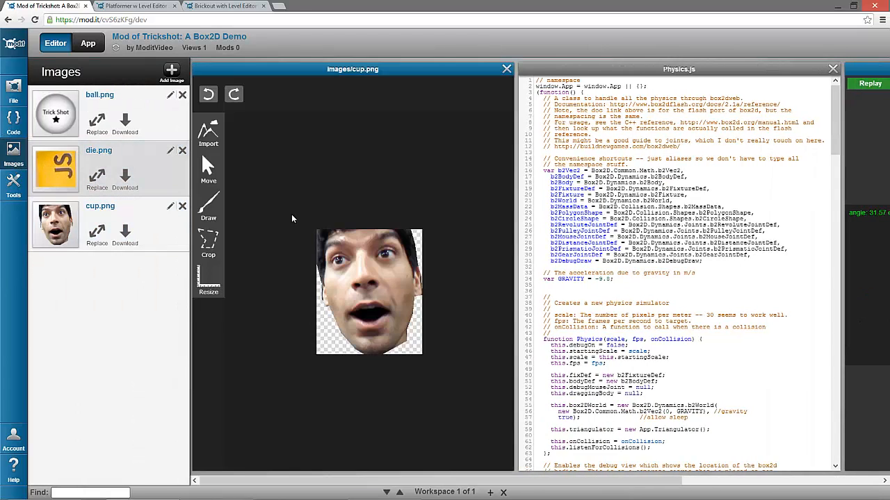
click(208, 205)
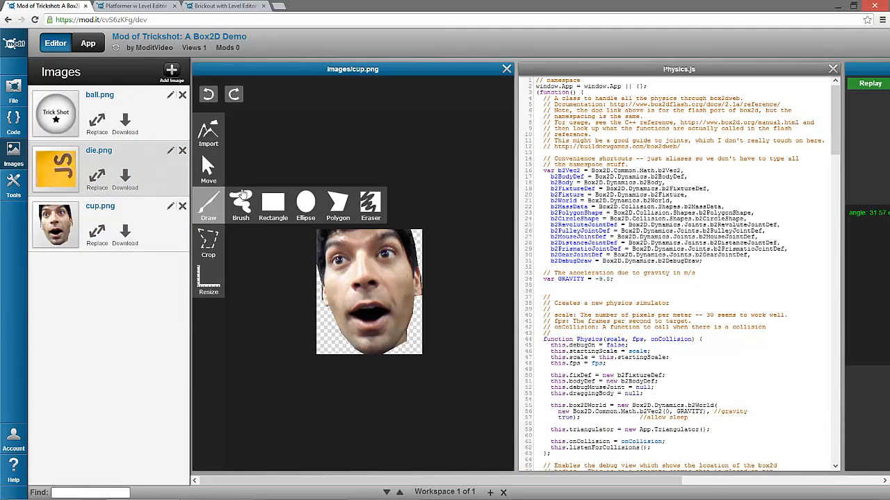
click(242, 205)
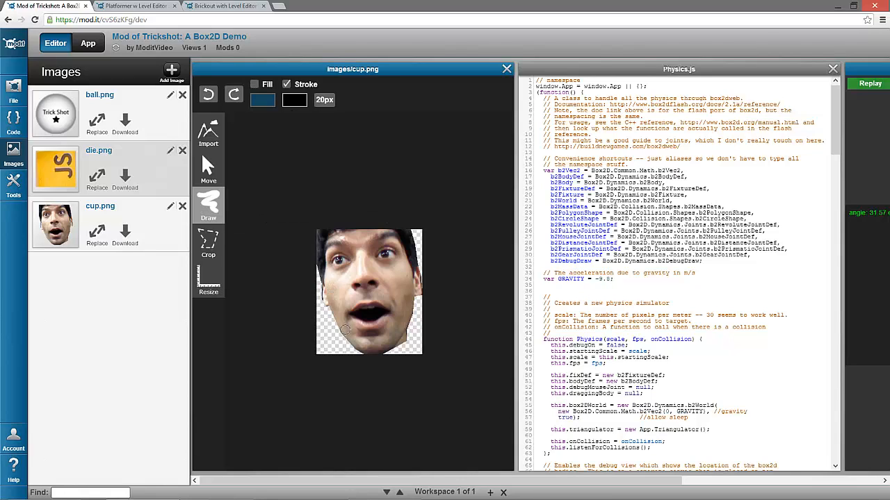
mouse_move(347, 327)
mouse_down()
mouse_move(329, 324)
mouse_move(367, 292)
mouse_move(395, 299)
mouse_move(410, 324)
mouse_up()
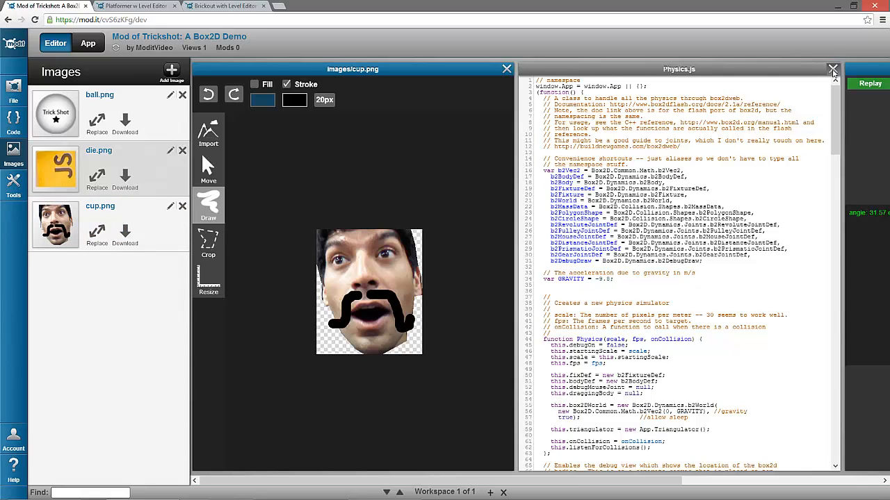
Step: Close Physics.js and refresh the app preview to load the edited cup image
click(833, 69)
click(817, 71)
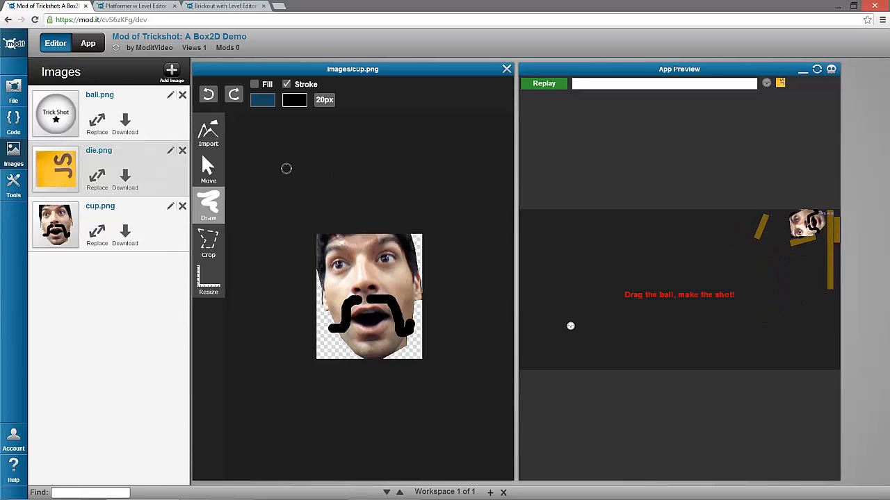
Step: Switch to the Platformer w Level Editor project, restart its app preview and try out level 1 by running and jumping
click(9, 201)
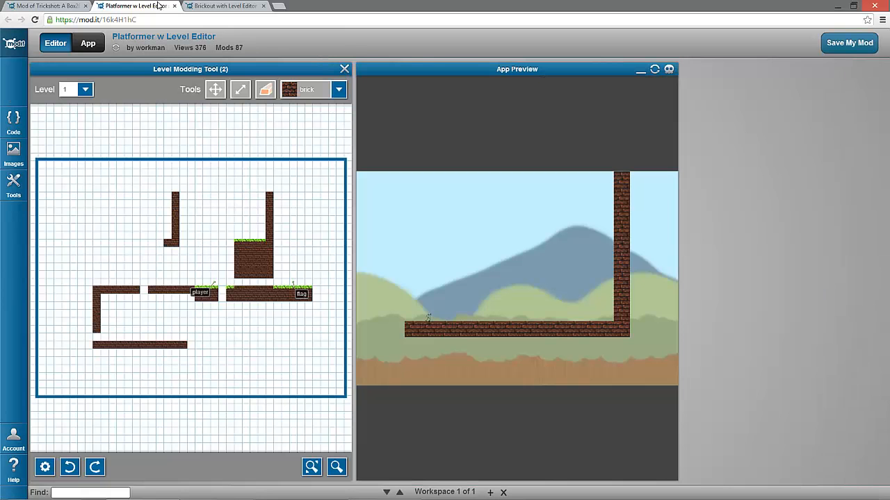
click(161, 9)
click(655, 69)
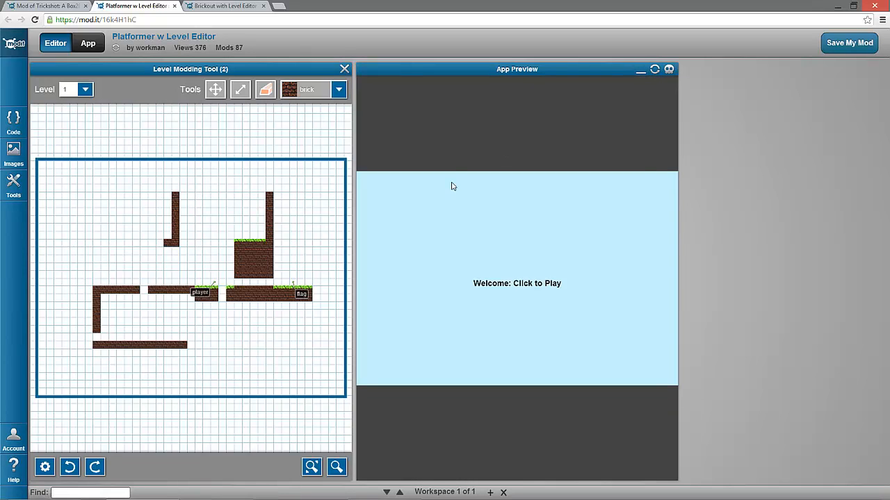
click(501, 284)
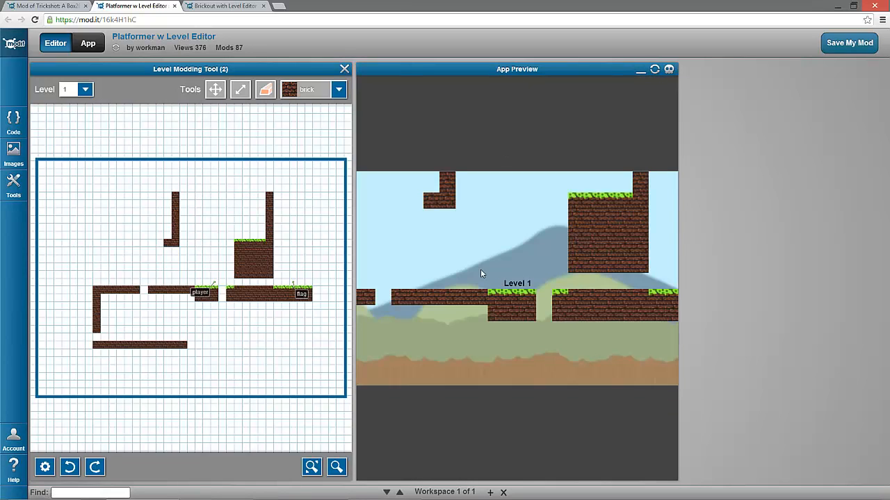
key(Left)
key(Right)
key(Up)
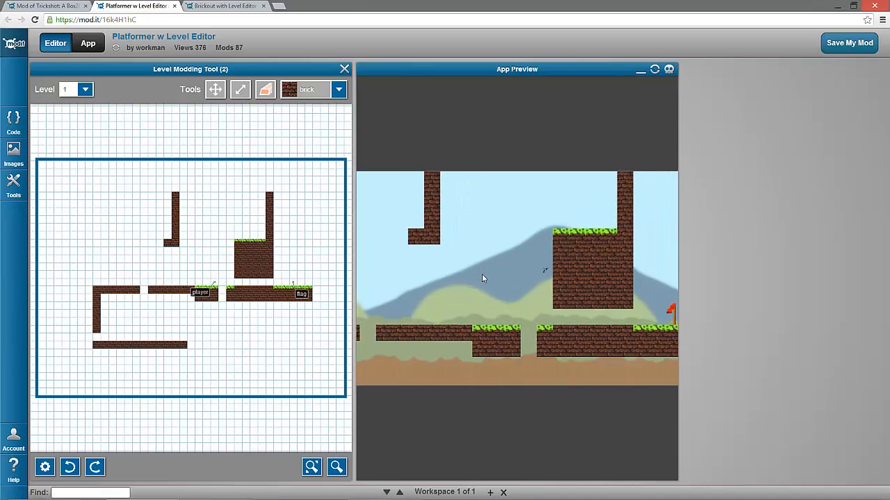
key(Left)
key(Right)
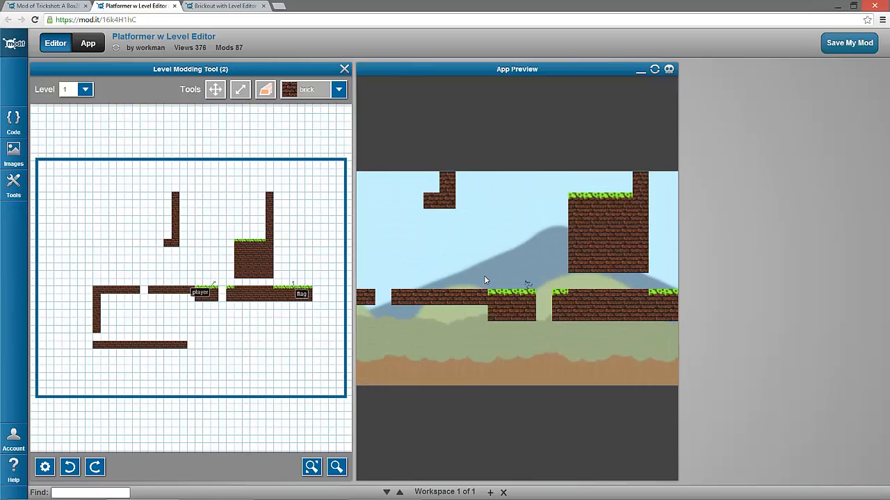
key(Right)
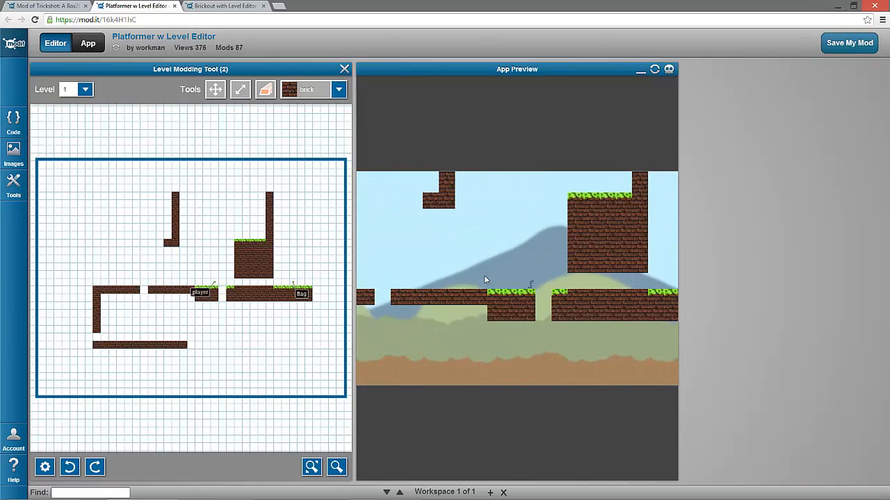
key(Right)
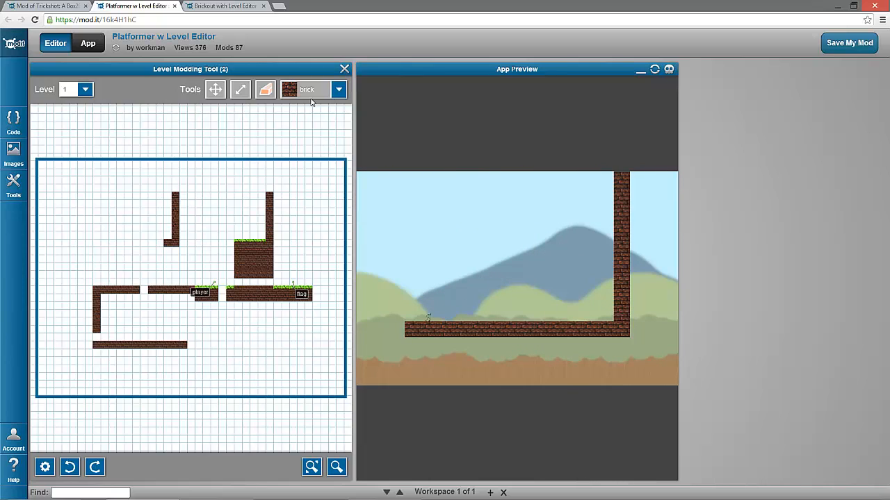
Step: Paint brick tiles below, above and beside the grassy block in level 1, and restart the level in the refreshed preview
click(338, 90)
click(316, 110)
mouse_move(239, 282)
mouse_down()
mouse_move(273, 291)
mouse_move(270, 284)
mouse_up()
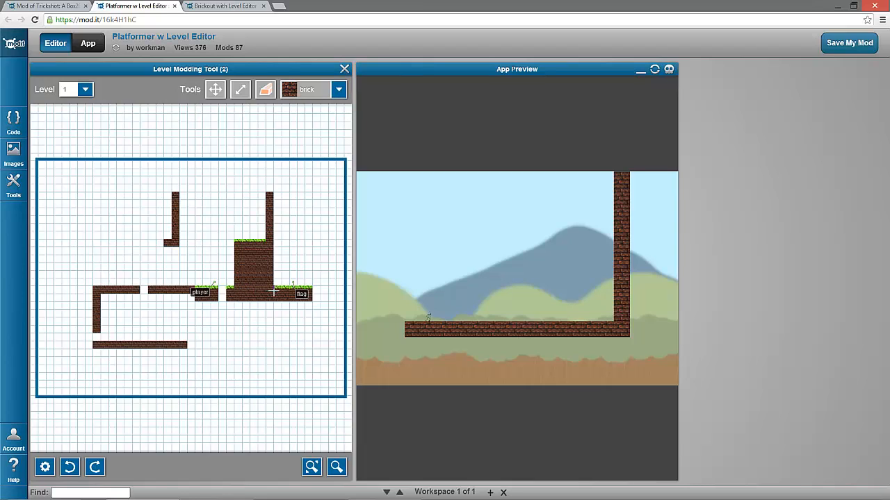
drag(215, 227, 230, 220)
click(244, 230)
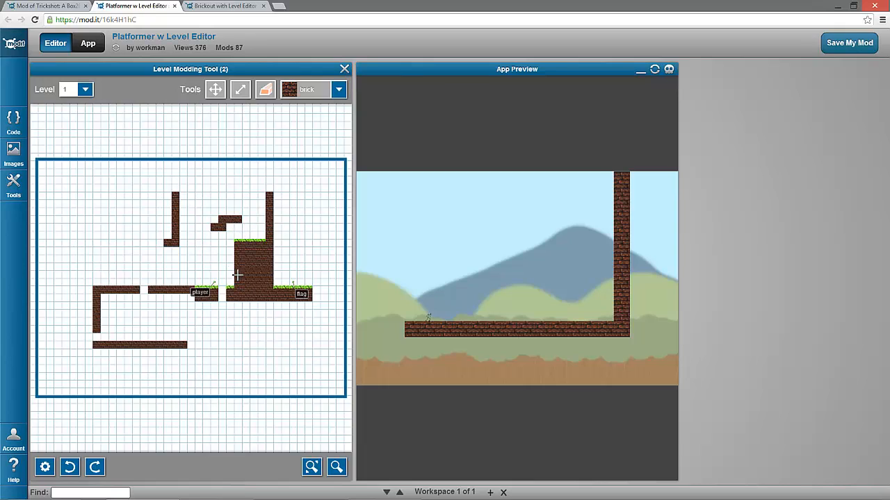
drag(239, 276, 228, 275)
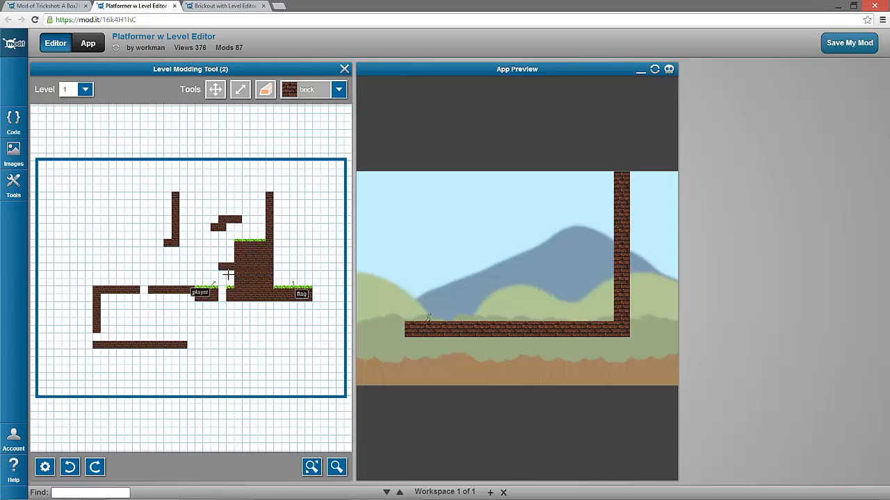
click(654, 69)
click(490, 277)
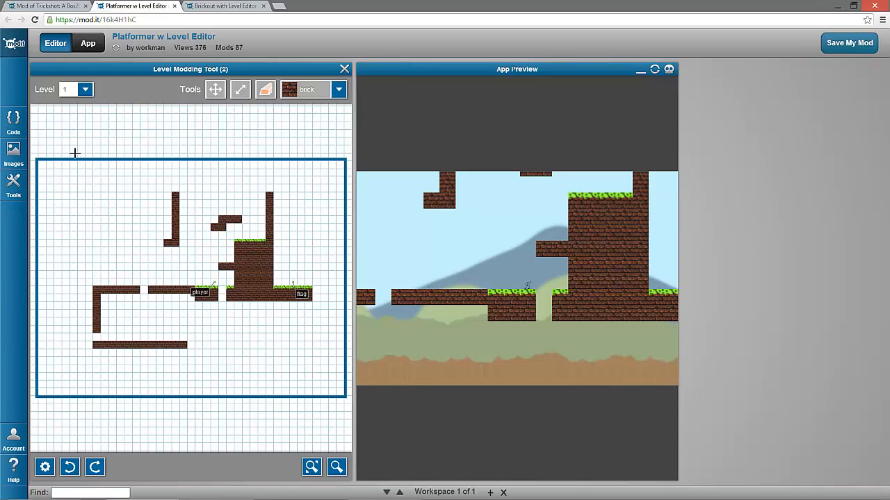
Step: View the Level Modding Tool (2) as its own moddable project, and return to the Platformer project
click(12, 184)
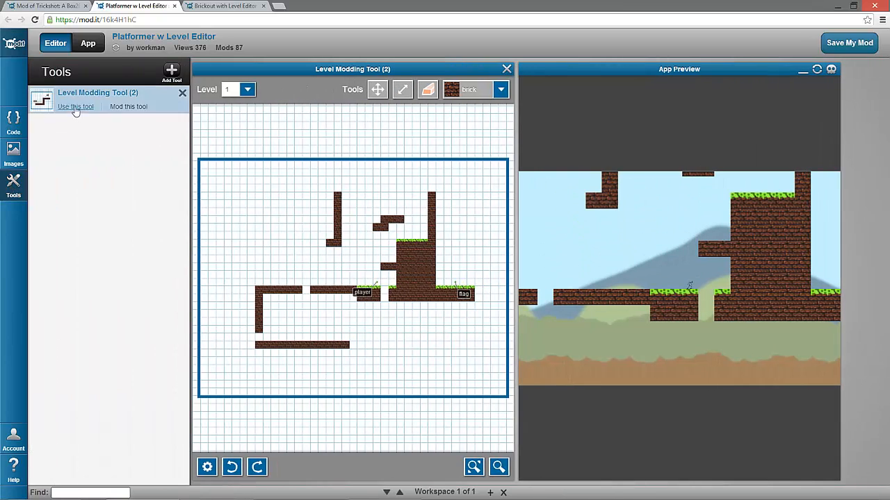
click(129, 107)
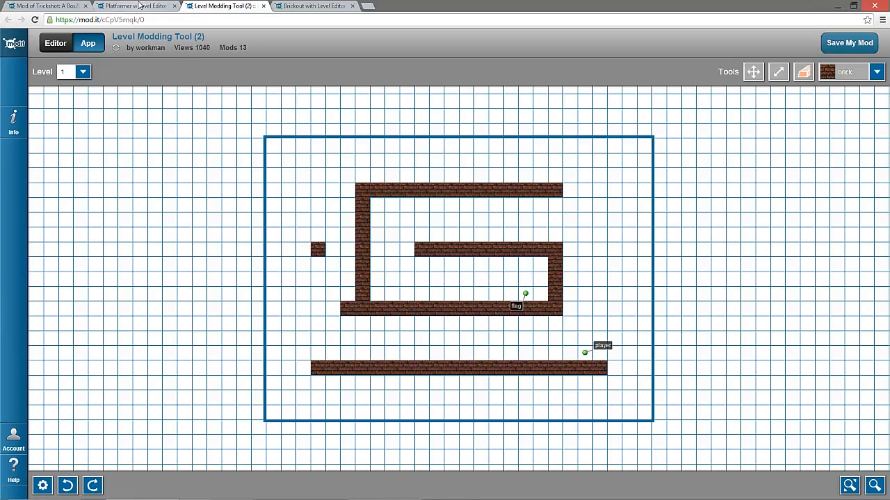
click(139, 5)
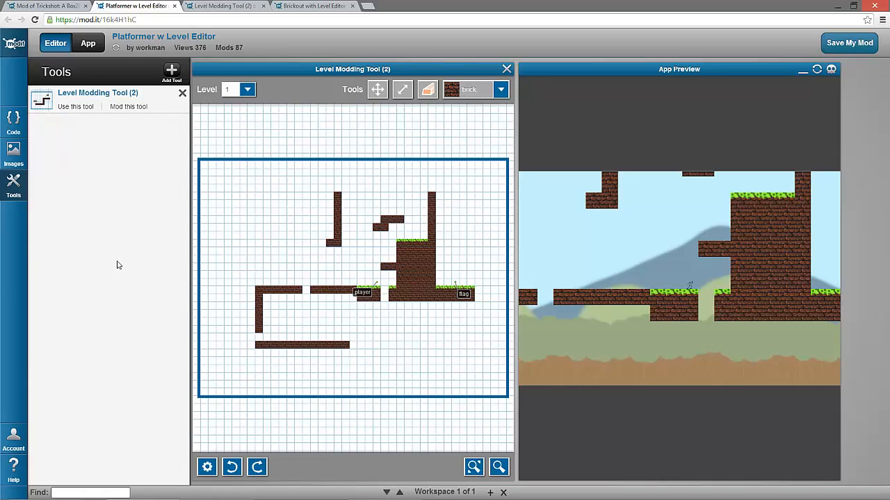
Step: Examine the level definitions in levelData.js in the Platformer project's DATA folder
click(16, 130)
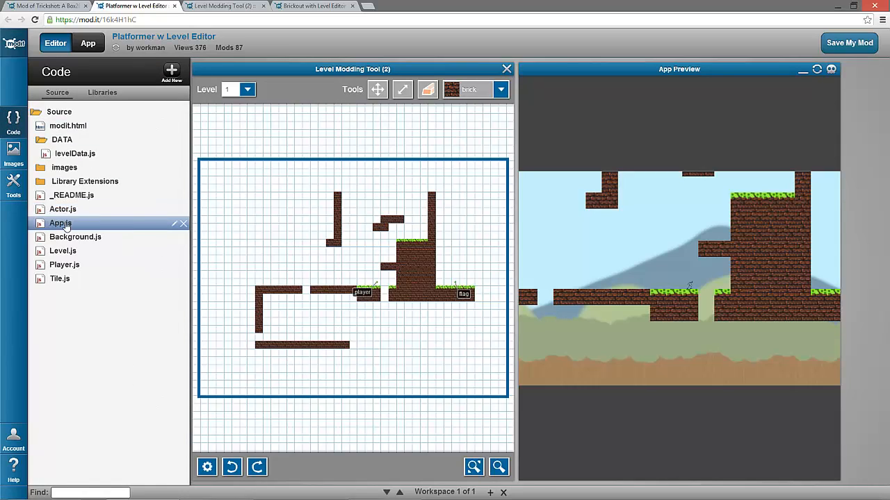
click(70, 154)
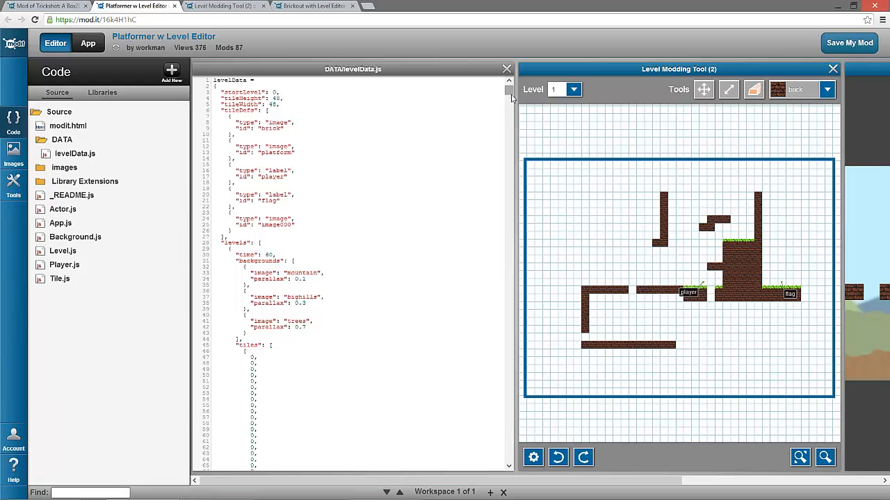
mouse_move(508, 90)
mouse_down()
mouse_move(512, 115)
mouse_move(511, 86)
mouse_up()
click(506, 70)
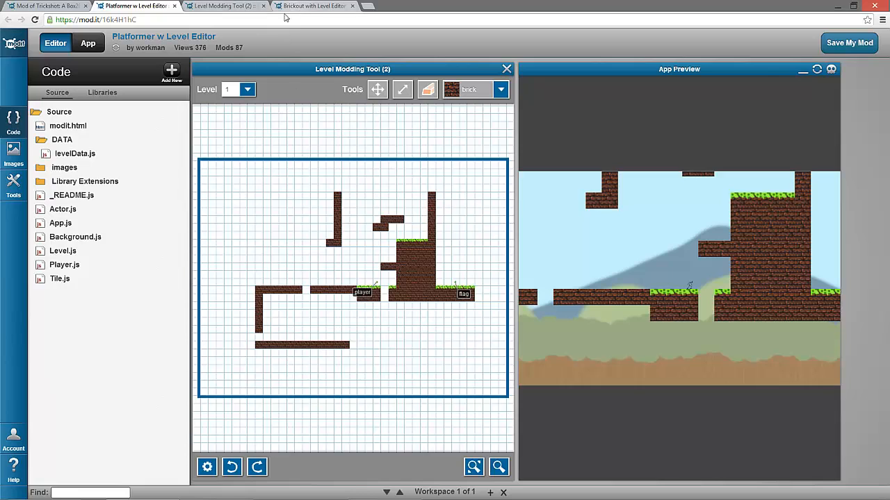
click(73, 156)
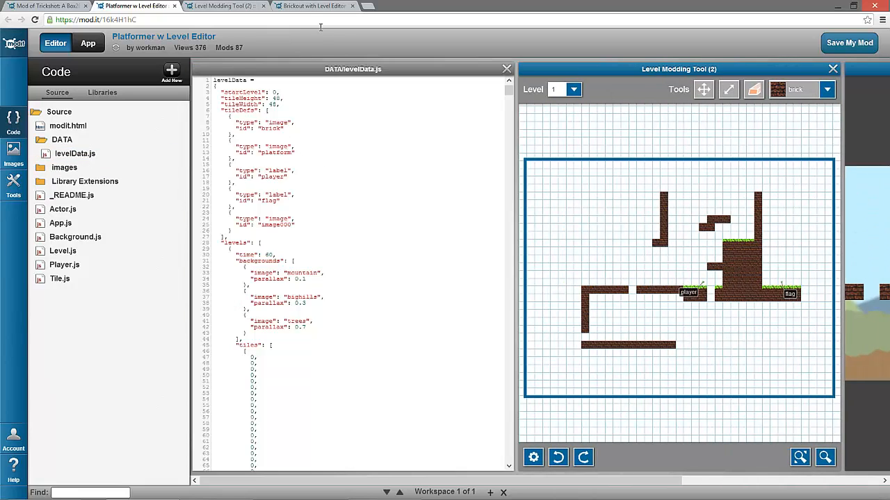
Step: Start the Brickout with Level Editor game, switch it to the editor and load the Level Modding Tool (2) beside its preview
click(313, 6)
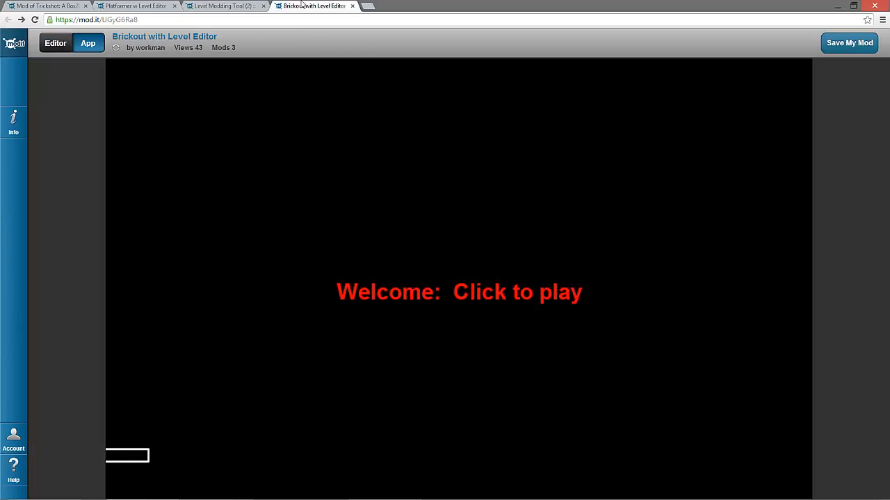
click(292, 278)
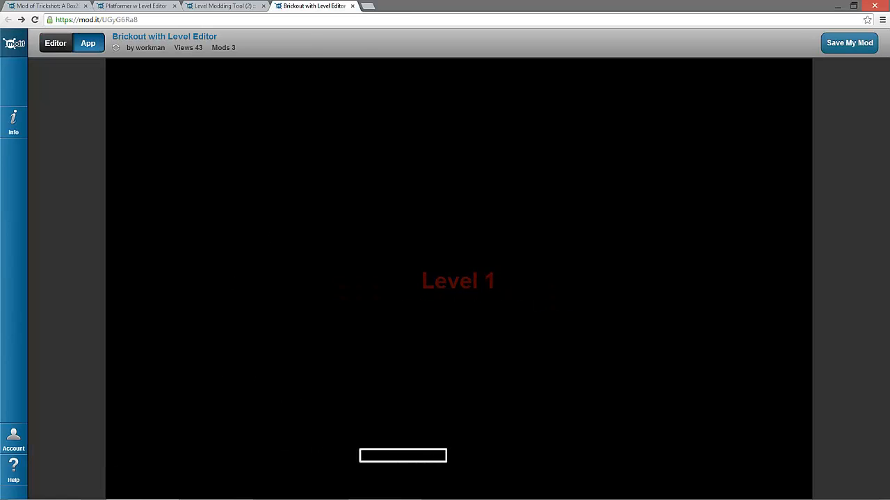
click(53, 44)
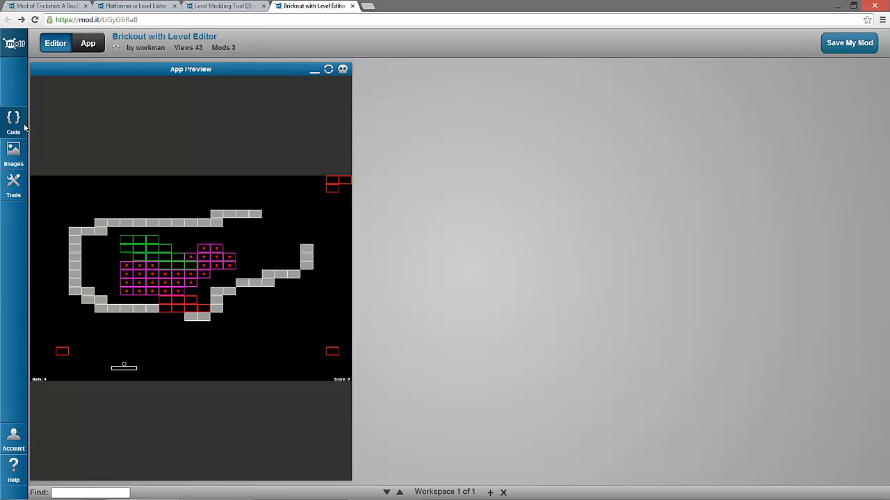
click(13, 183)
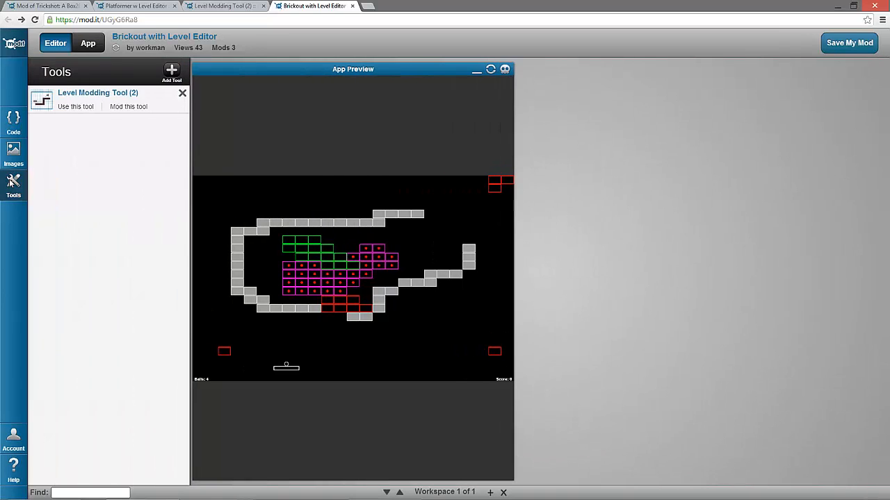
click(71, 107)
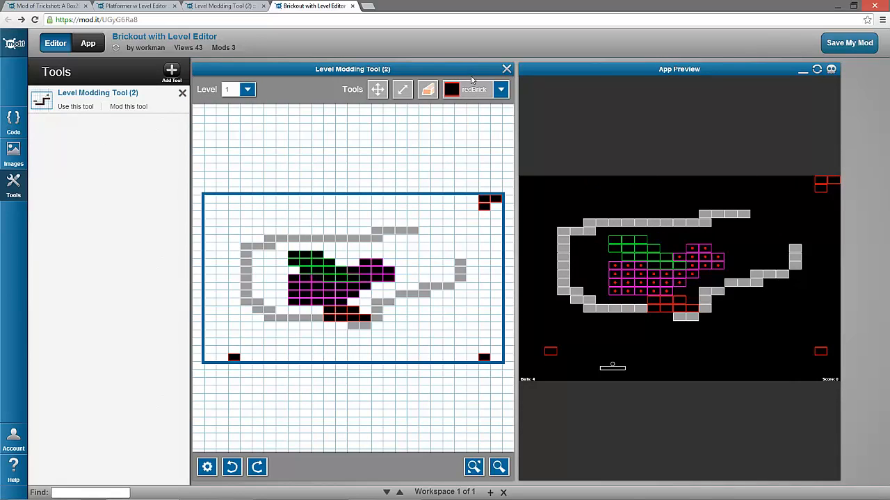
Step: Erase a path of bricks across the lower part of Brickout's level 1 and play the changed level in the refreshed preview
mouse_move(271, 312)
mouse_down()
mouse_move(317, 322)
mouse_move(280, 331)
mouse_move(368, 293)
mouse_move(399, 317)
mouse_move(394, 312)
mouse_move(426, 311)
mouse_up()
click(816, 69)
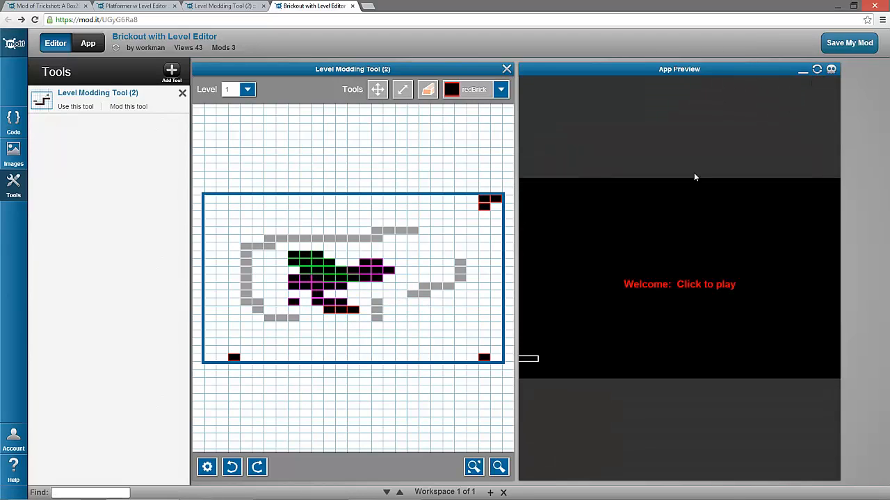
click(672, 320)
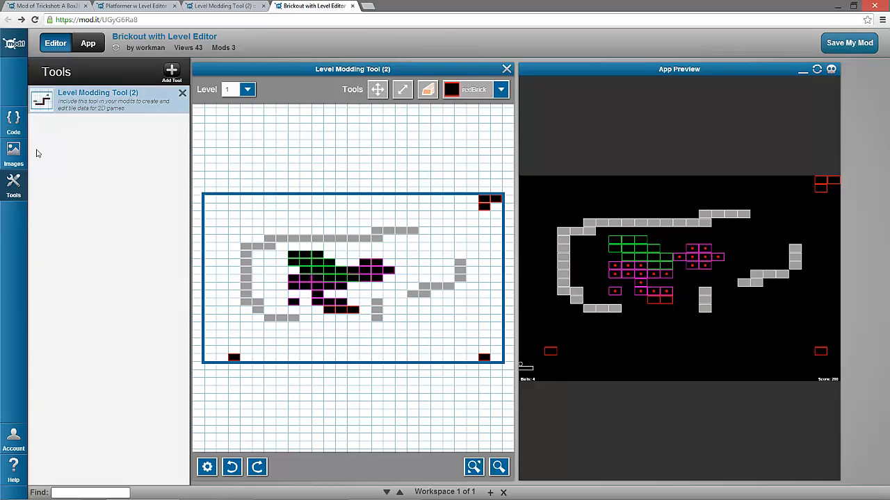
Step: Show Brickout's source files, and load mod.it/CodeEdit in its place, leaving the page despite the unsaved changes
click(17, 122)
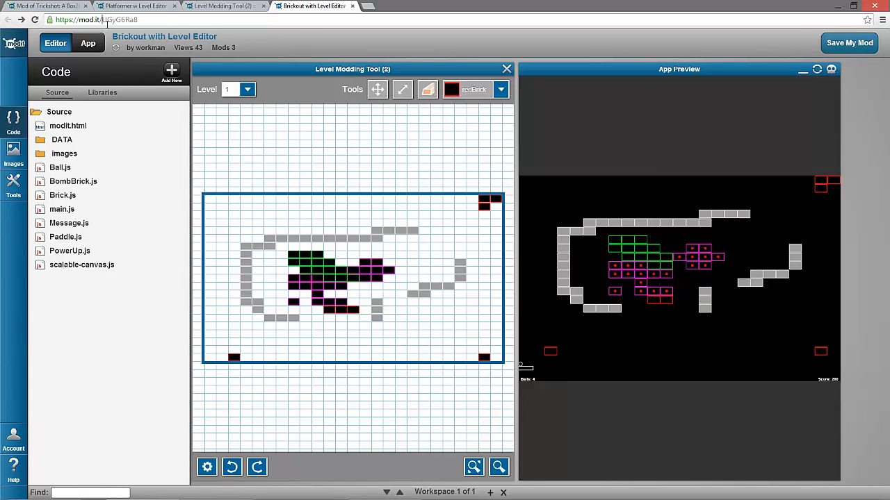
drag(103, 20, 156, 20)
text(CodeEdit)
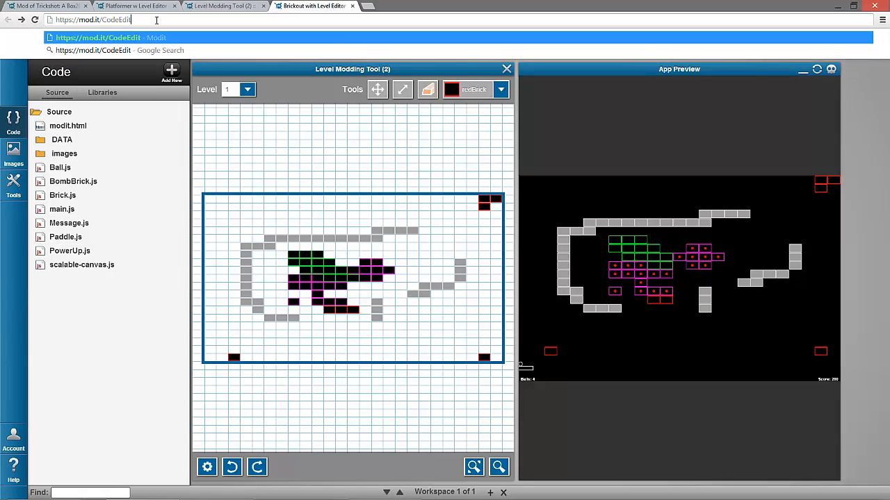
key(Return)
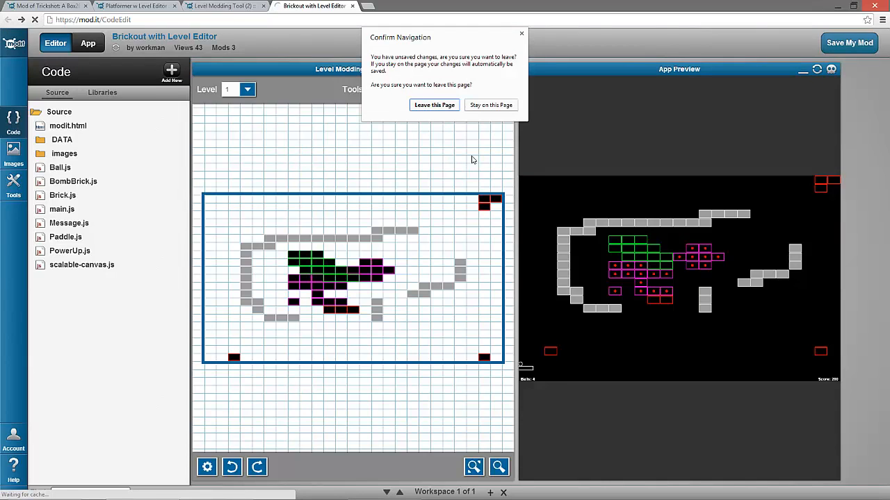
click(447, 106)
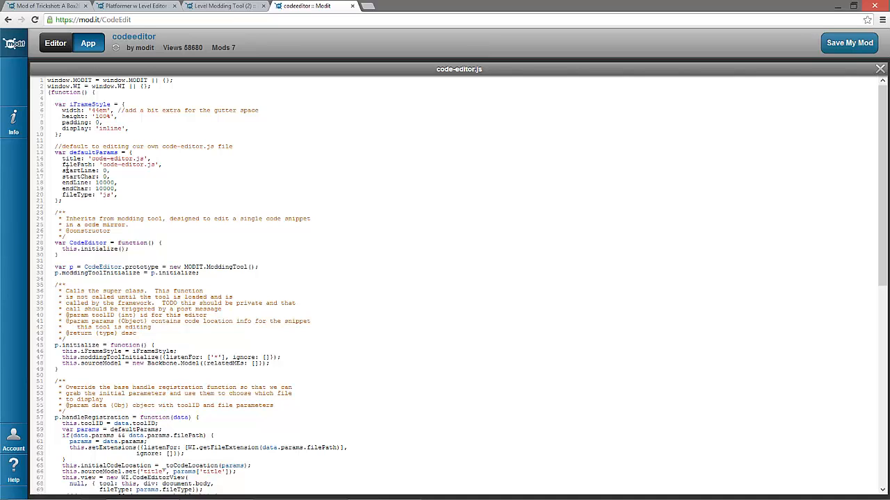
Step: Switch the codeeditor project from its running app view to the editor
drag(99, 165, 166, 172)
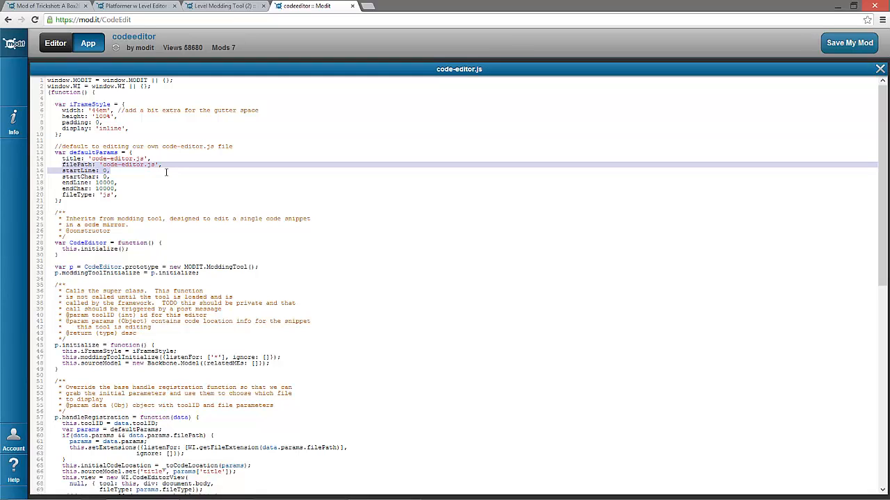
click(166, 170)
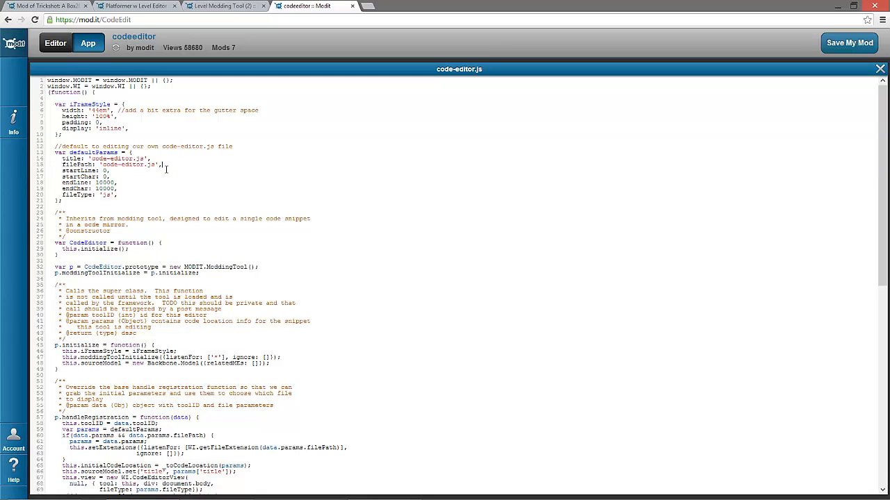
click(63, 45)
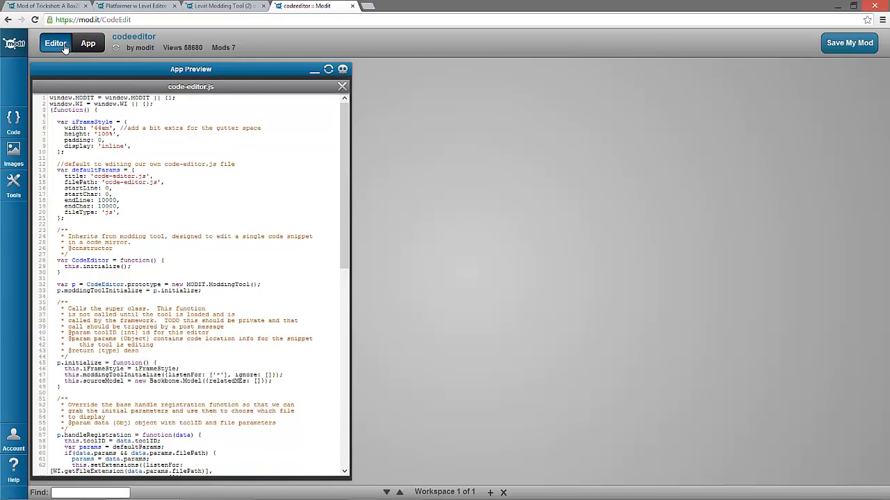
Step: Kill the app preview, minimize and restore its window, and refresh it to run again
click(342, 70)
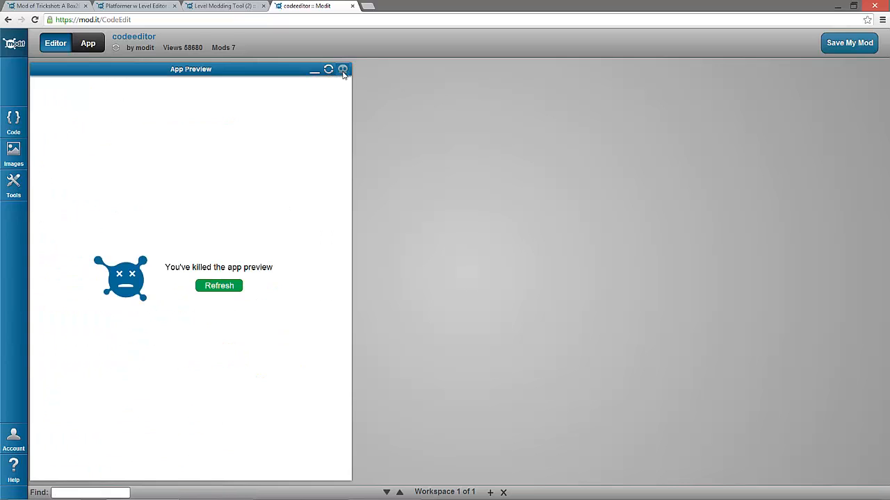
click(315, 70)
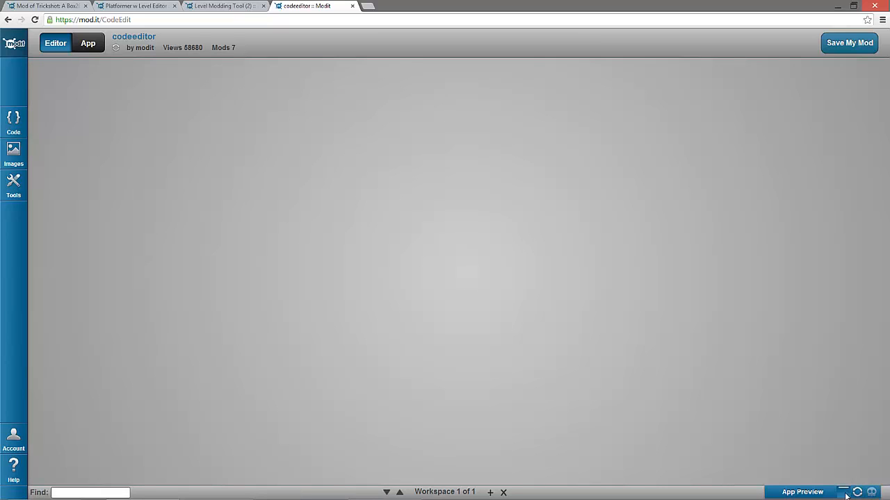
click(844, 493)
click(328, 70)
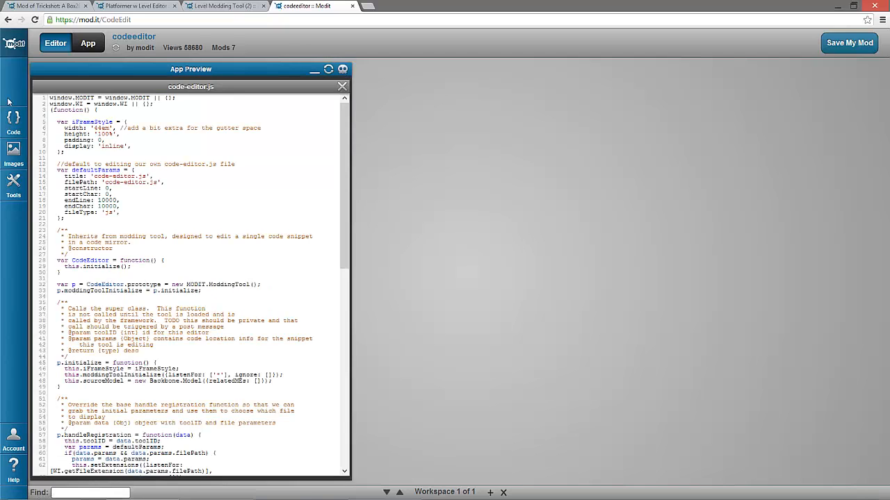
Step: In code-editor.js, set the filePath in defaultParams to 'code-editor.html' and refresh the app preview
click(13, 121)
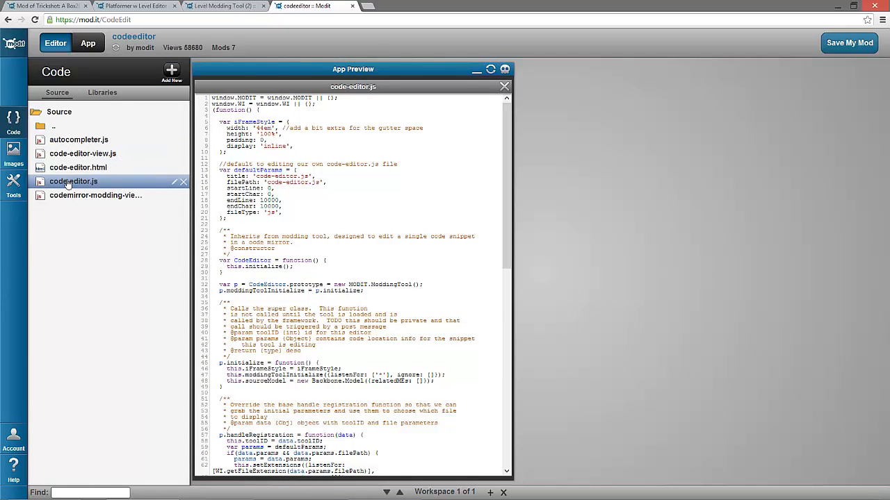
click(68, 182)
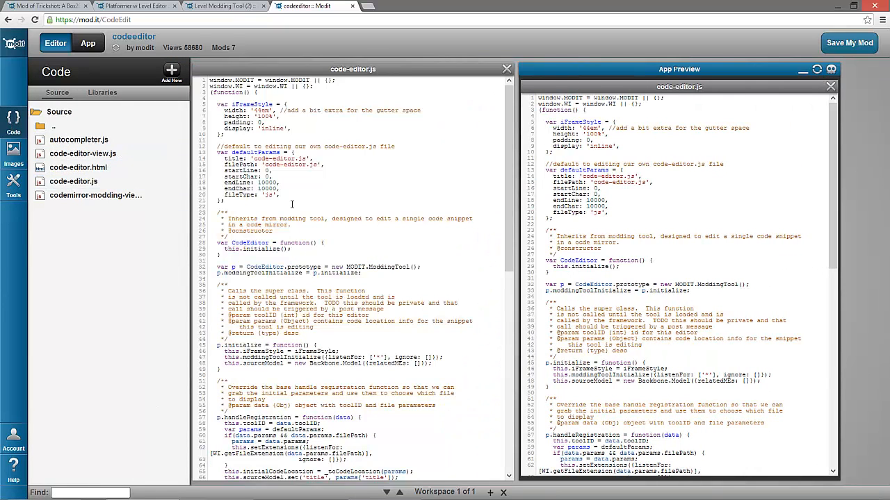
click(292, 202)
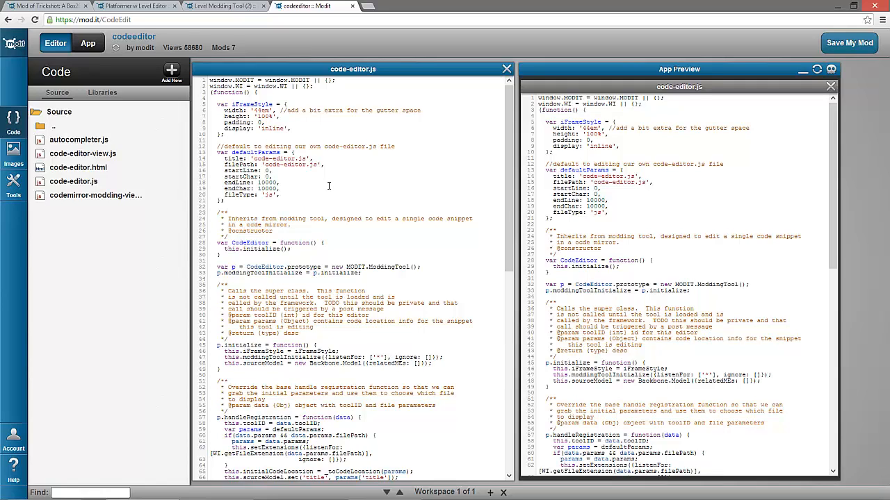
key(BackSpace)
key(BackSpace)
key(BackSpace)
key(BackSpace)
key(BackSpace)
key(BackSpace)
key(BackSpace)
text(itor.html)
click(817, 68)
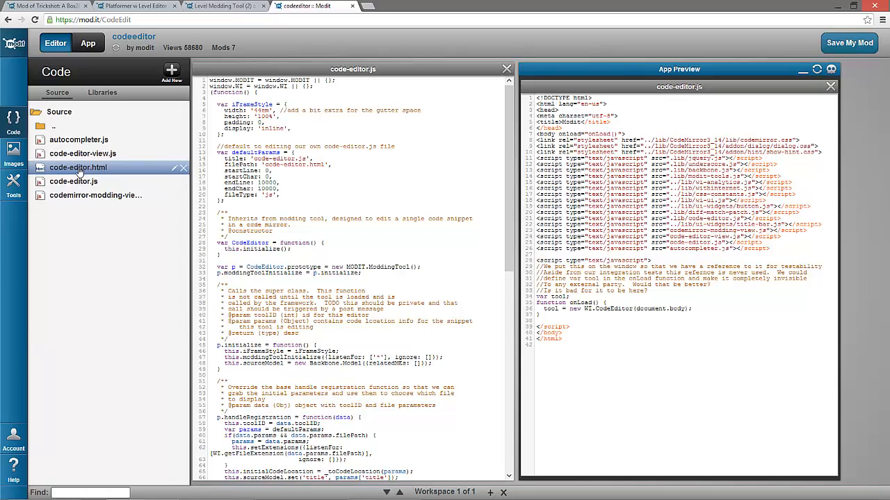
Step: Show the project's tools and the prompt for adding a tool by Modit URL, dismissing it without adding one
click(226, 203)
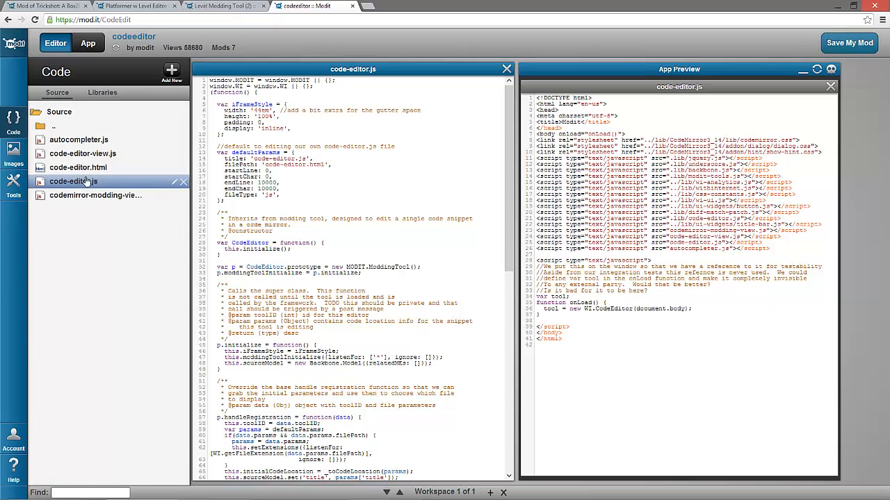
click(13, 185)
click(171, 70)
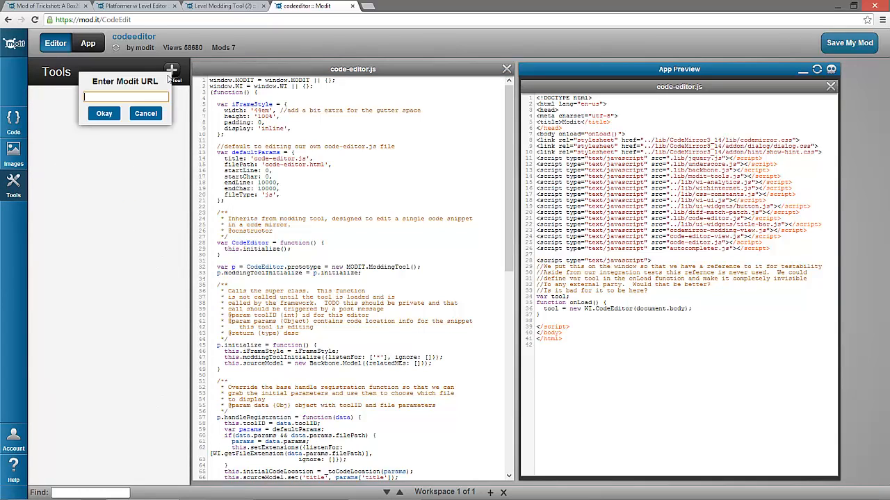
click(137, 117)
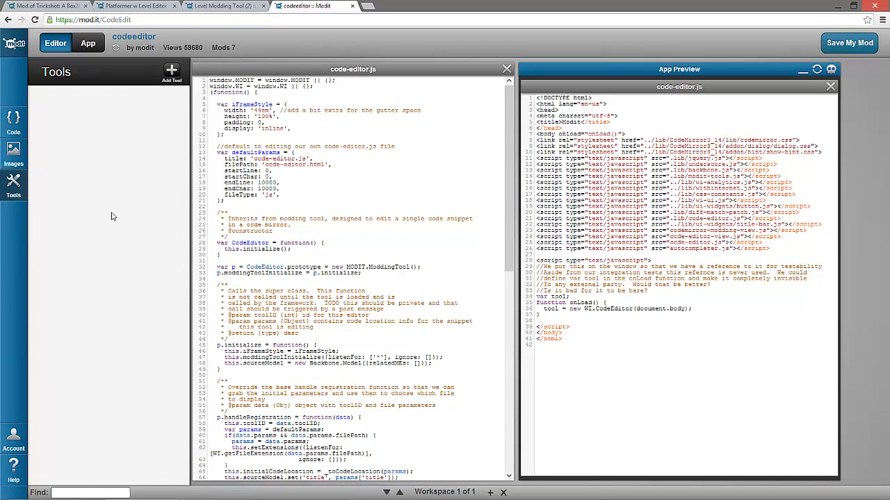
Step: Add a second workspace and open code-editor.js, code-editor.html and codemirror-modding-view.js side by side in it
click(491, 492)
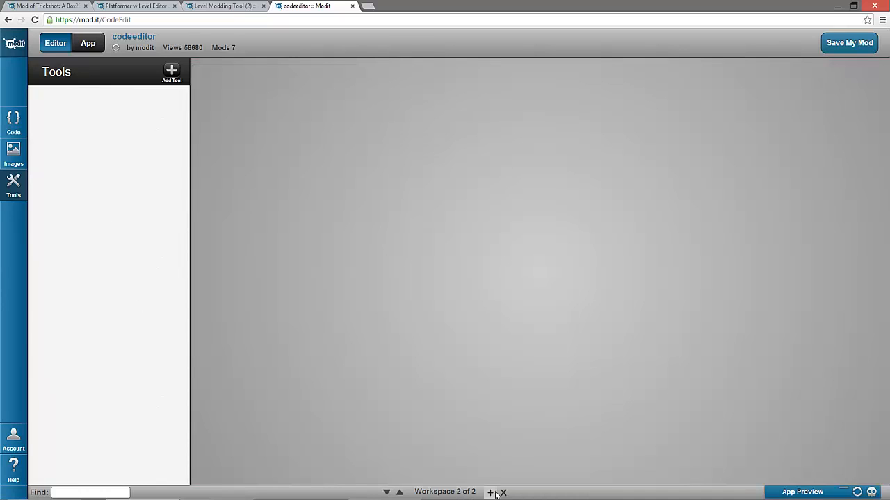
click(505, 493)
click(490, 493)
click(14, 120)
click(63, 182)
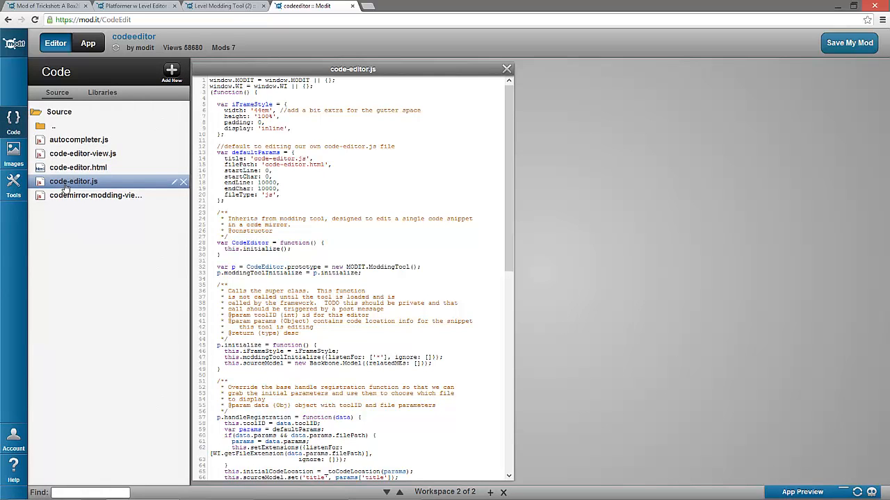
click(70, 171)
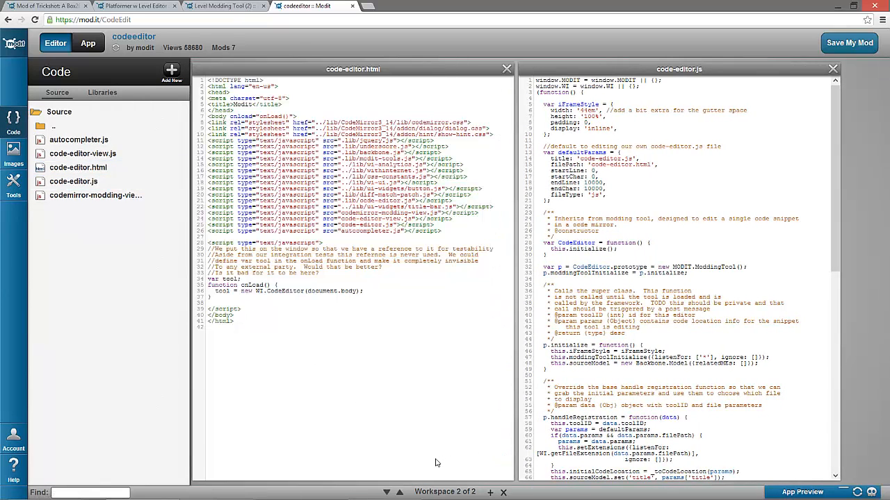
click(78, 168)
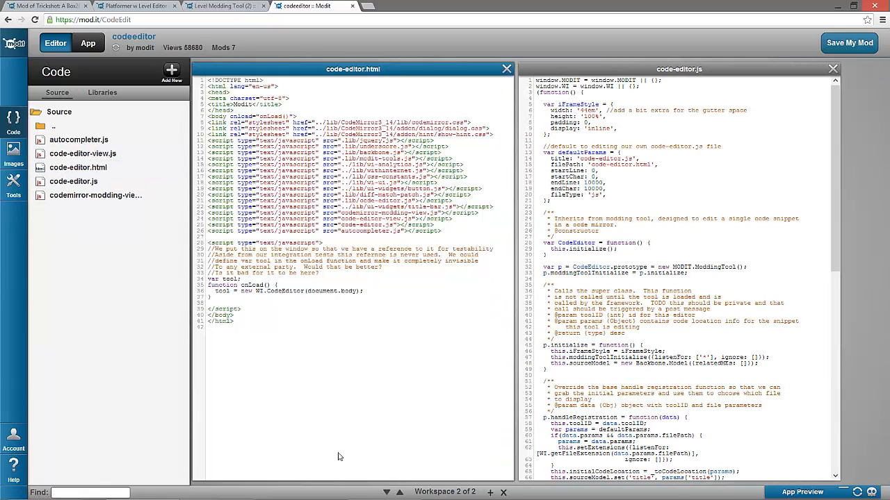
click(40, 184)
click(79, 198)
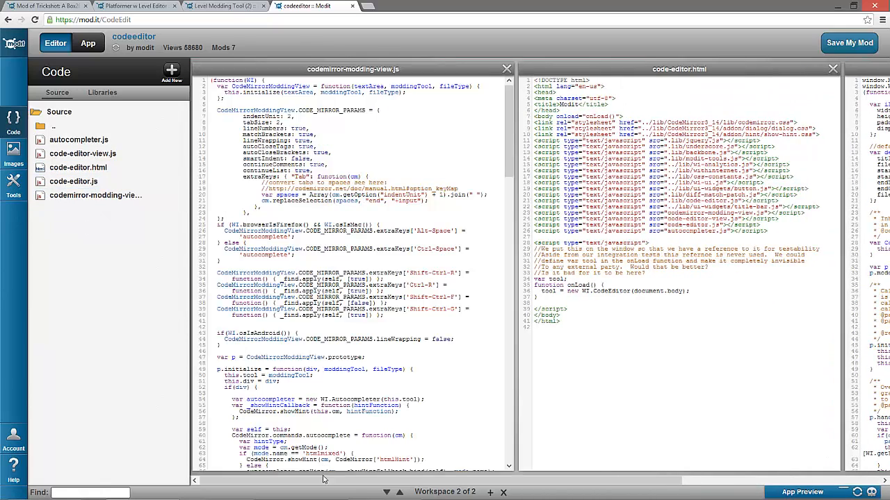
drag(324, 480, 532, 479)
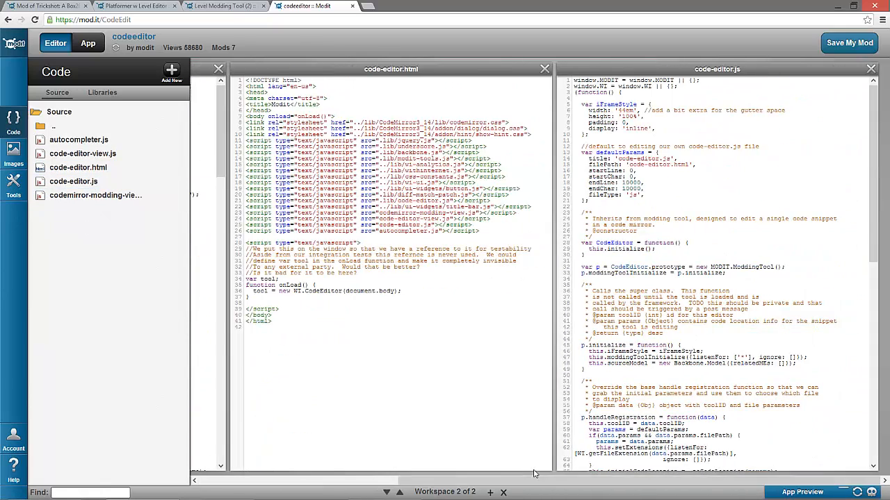
Step: Flip between the two workspaces, restore the app preview in the second one and minimize it again
click(399, 493)
click(400, 493)
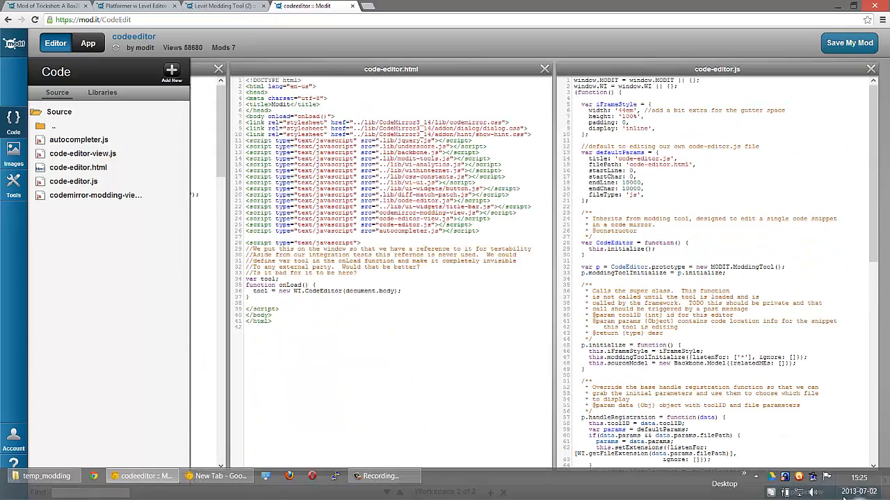
click(838, 492)
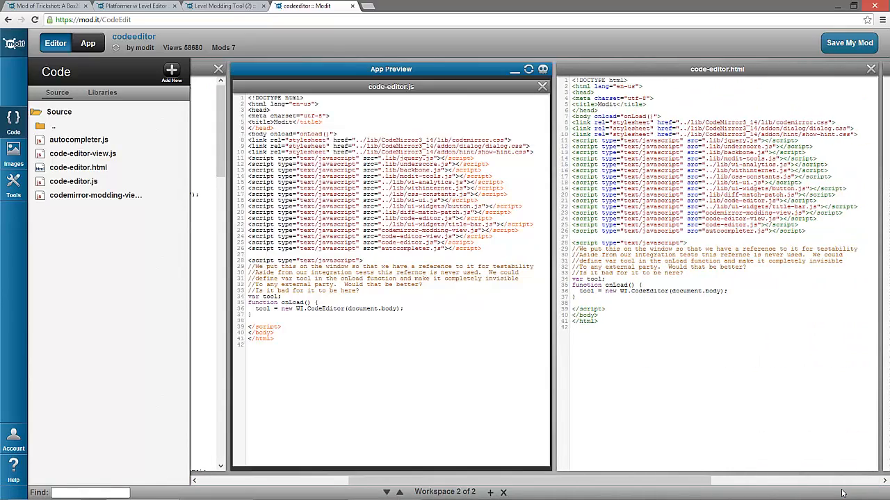
click(515, 69)
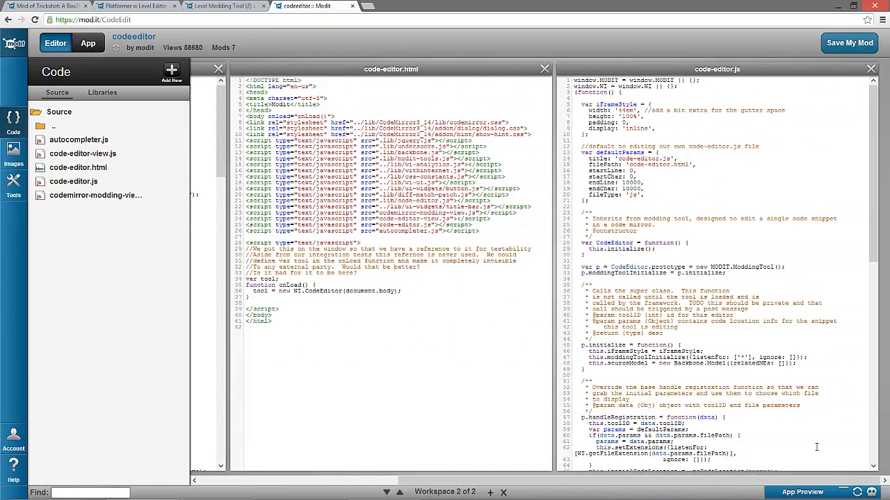